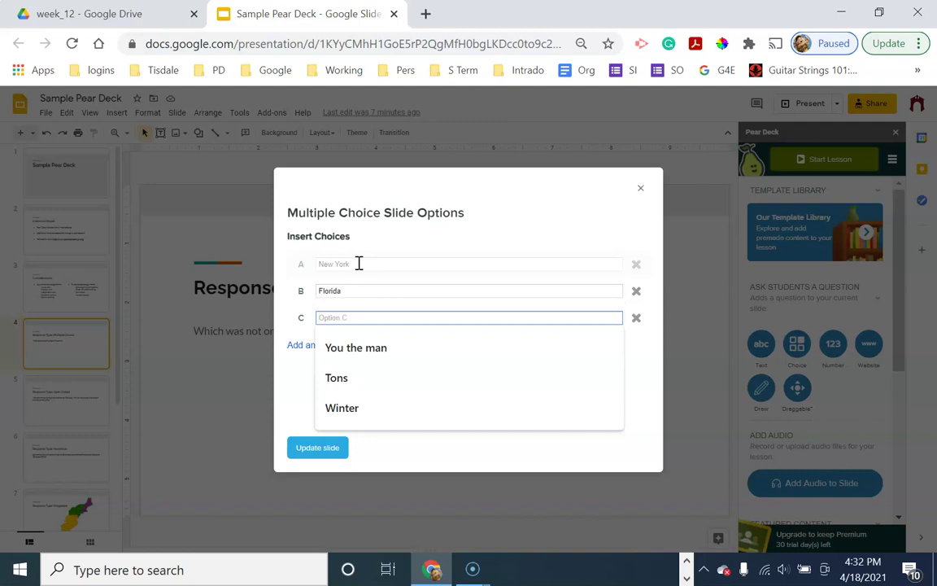
Add Vermont and New Jersey as choices C and D and update the slide
text(Vermont)
key(Tab)
click(310, 345)
click(377, 343)
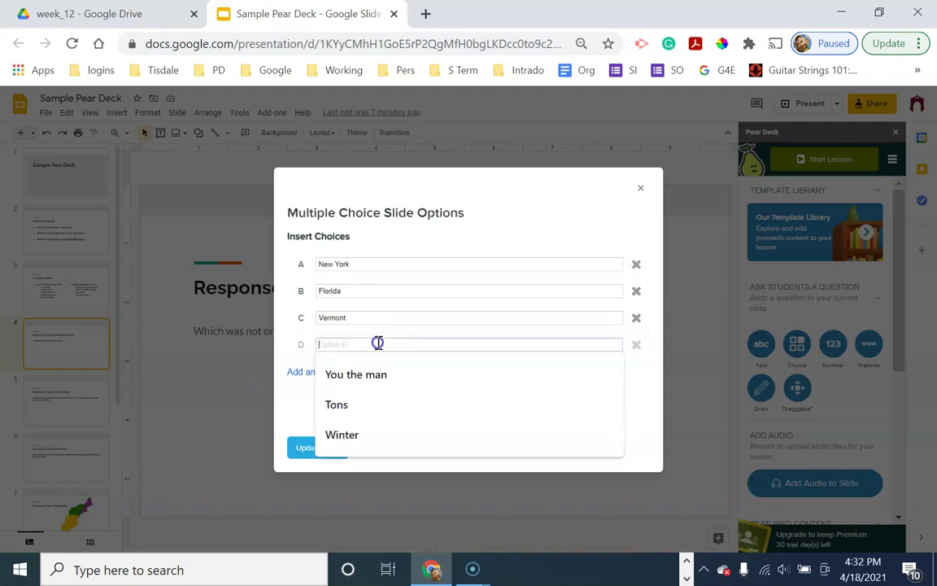
text(New Jersey)
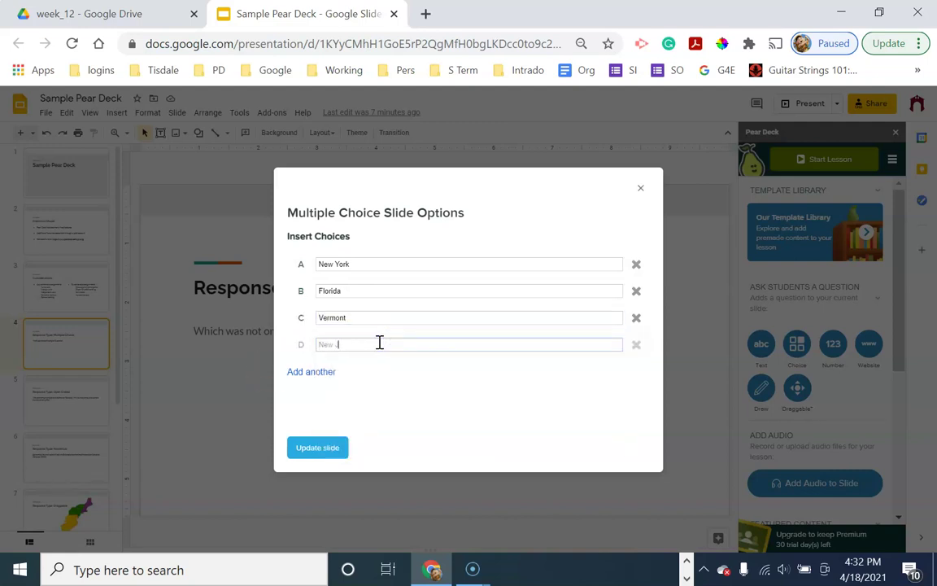
click(314, 446)
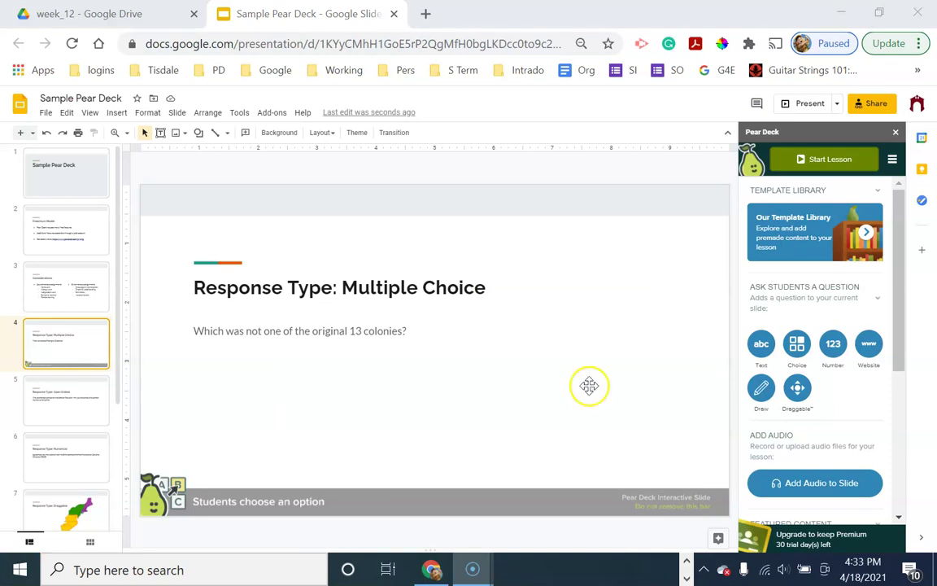
Open a new Chrome incognito window, then return to the Slides window
click(919, 43)
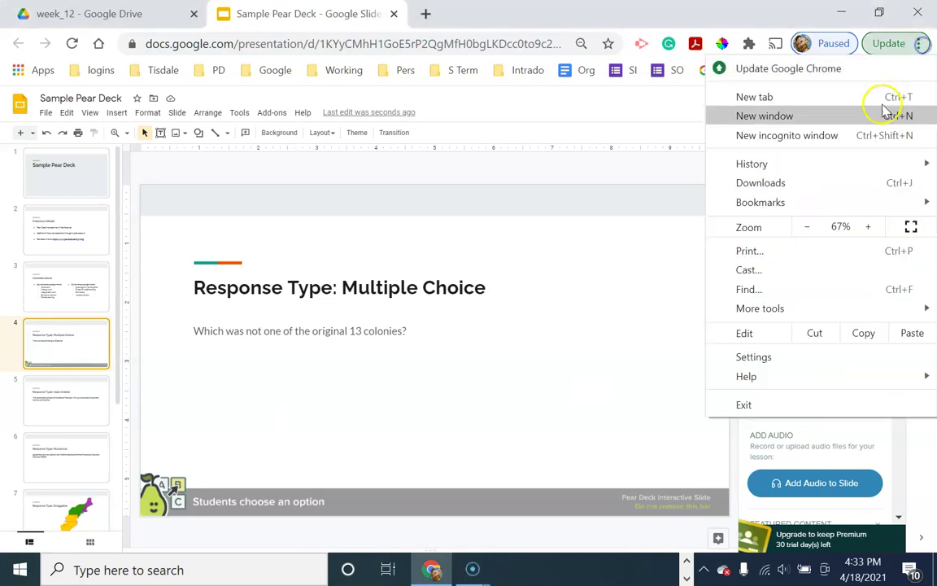
click(878, 143)
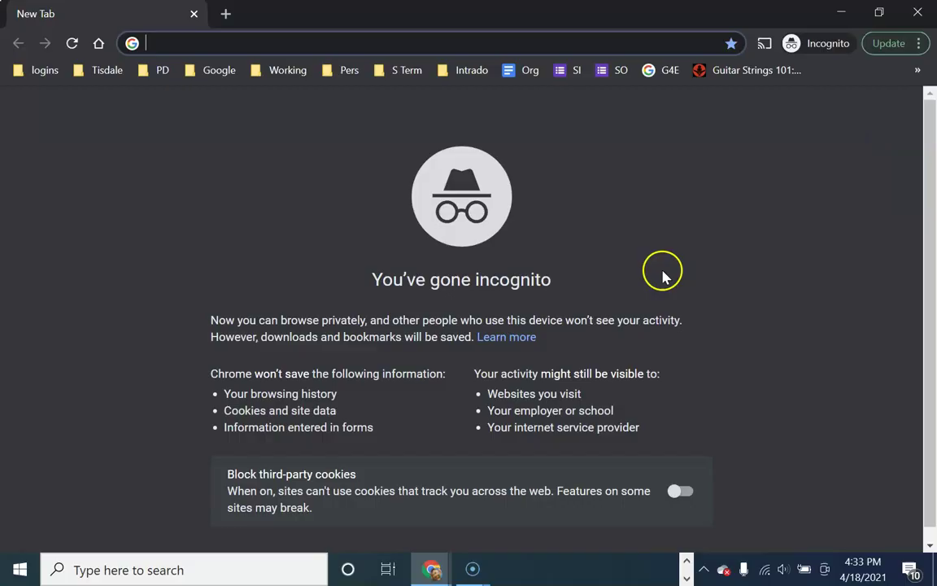
key(alt+Tab)
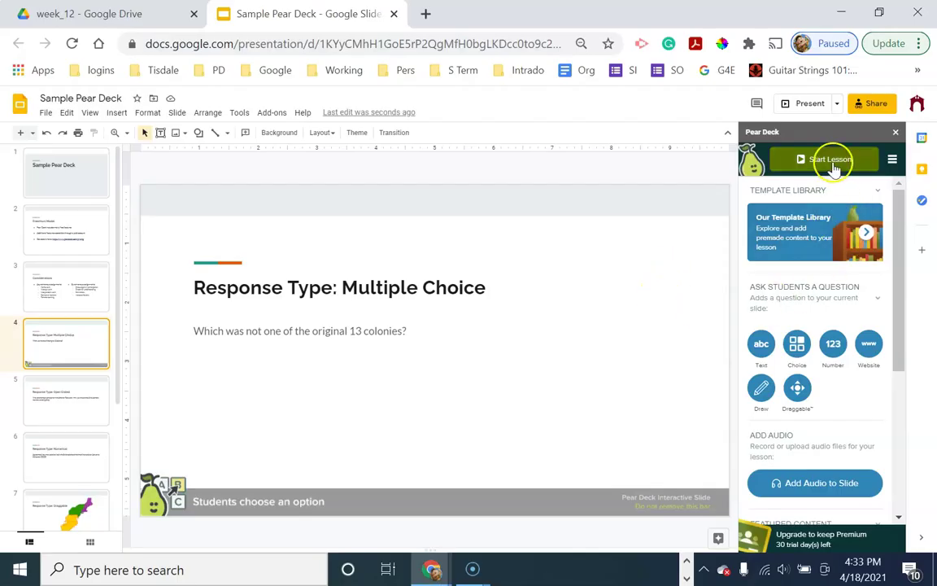
Launch the deck as a Student-Paced Activity, copy its join link, and open an incognito window
click(831, 162)
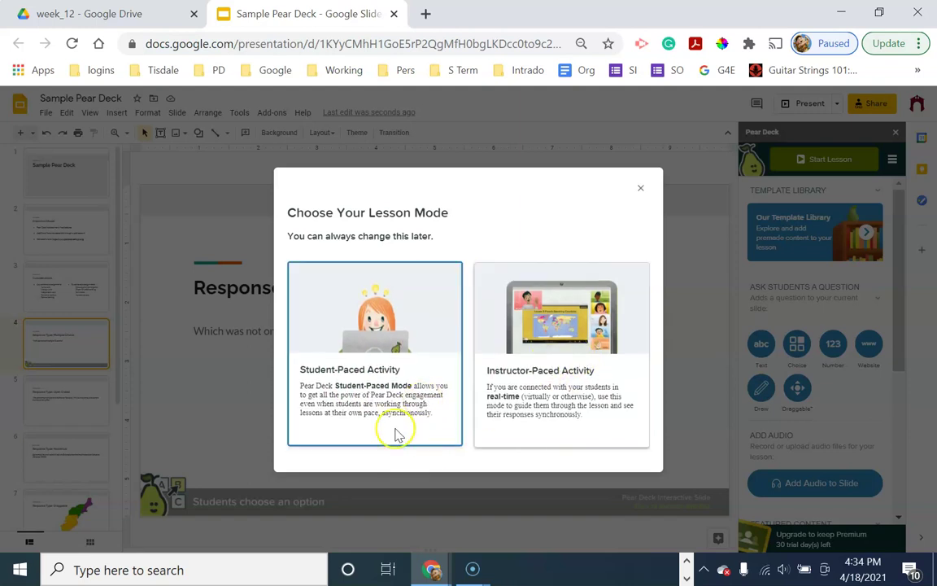
click(371, 370)
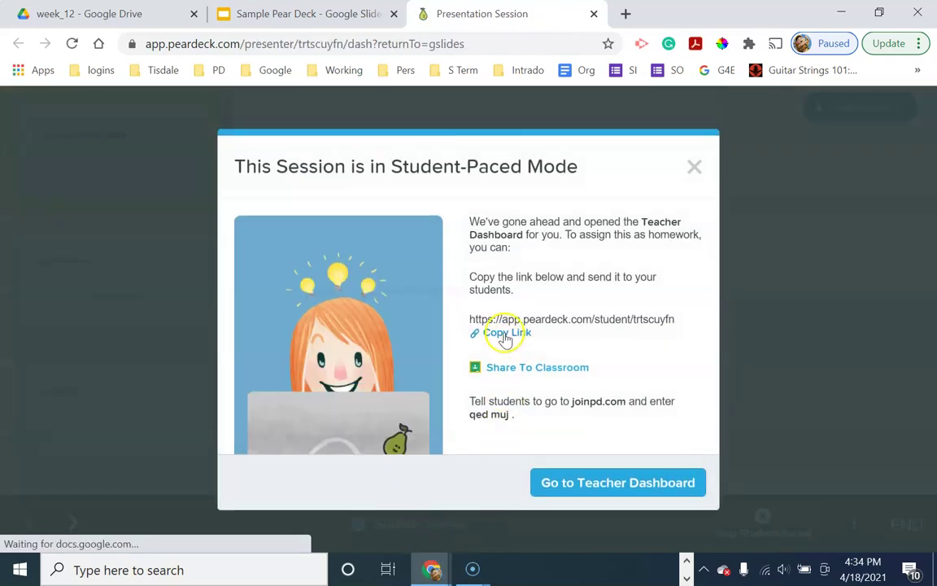
click(505, 337)
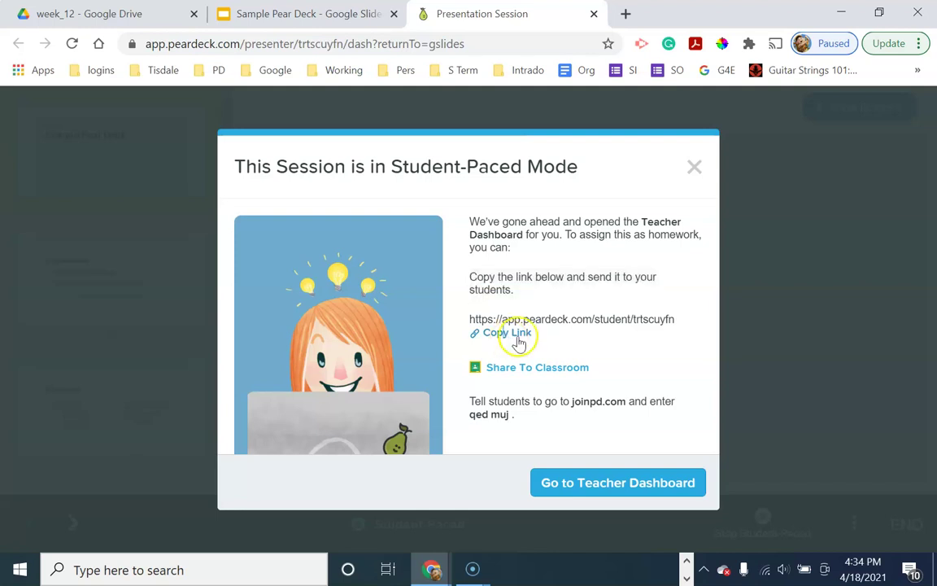
key(ctrl+shift+n)
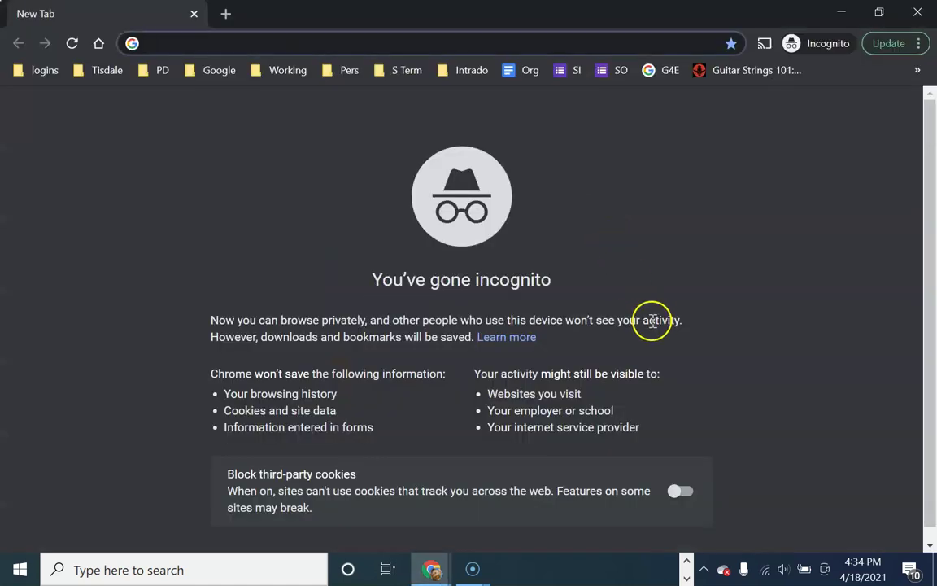
Join the lesson in incognito with the student link, sign in with Google, and skip the mood check-in
key(ctrl+v)
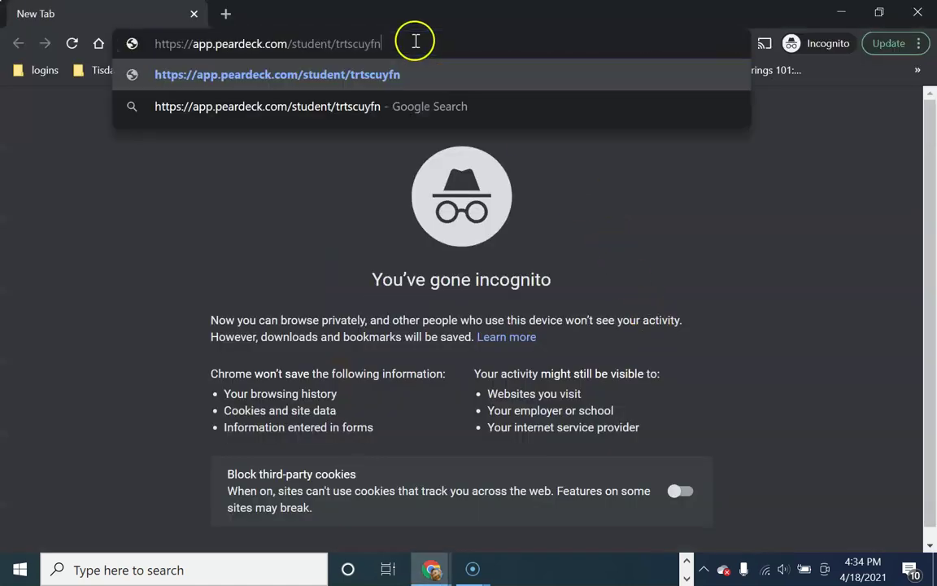
key(Return)
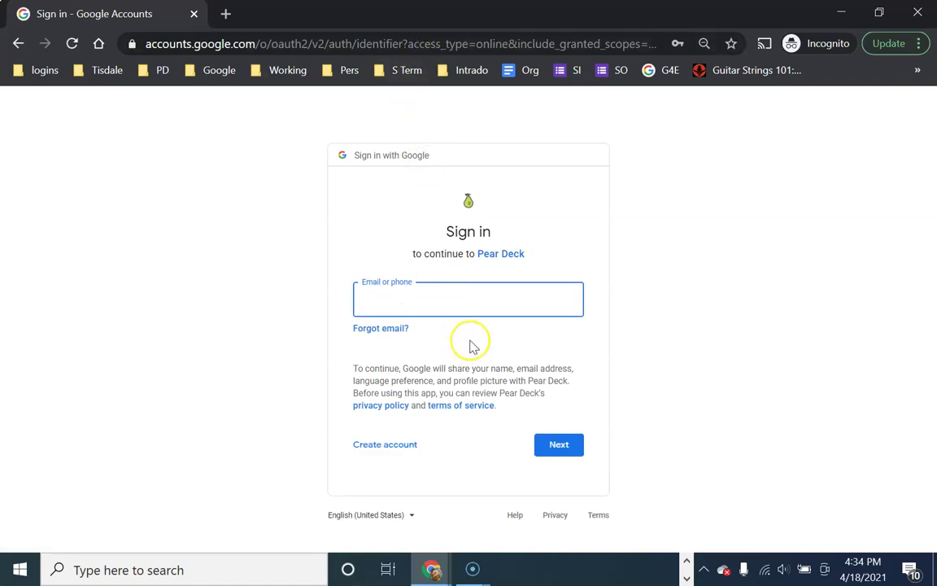
text(richard)
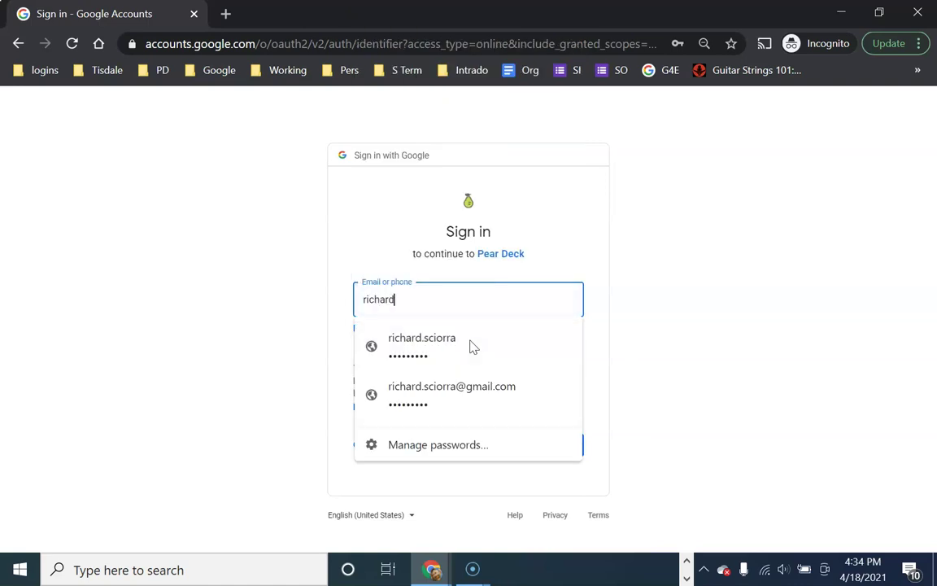
click(471, 345)
click(566, 440)
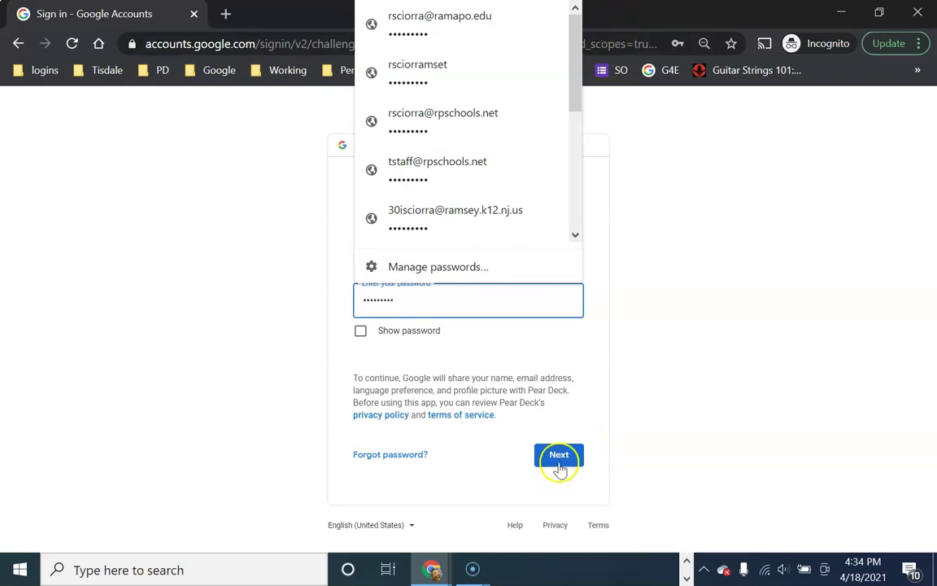
click(560, 460)
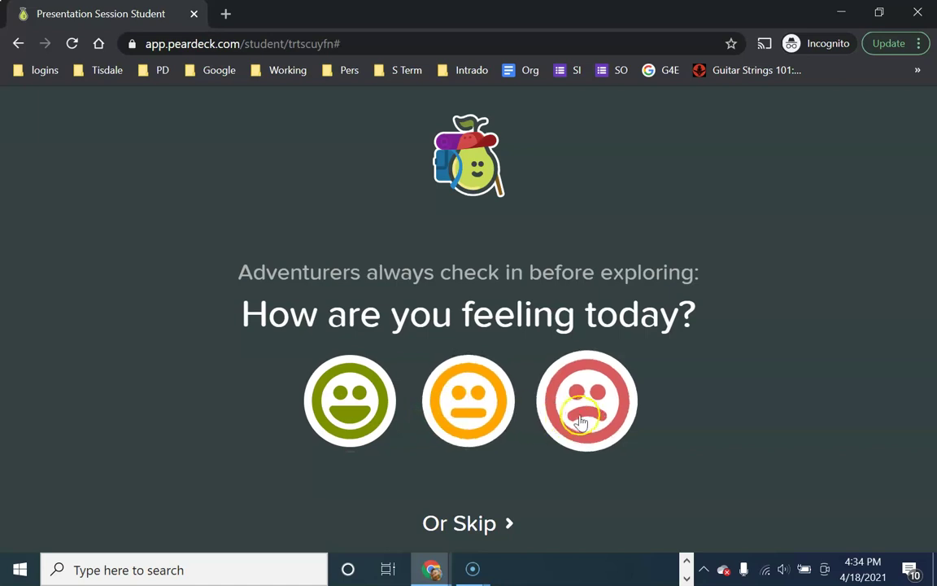
click(466, 525)
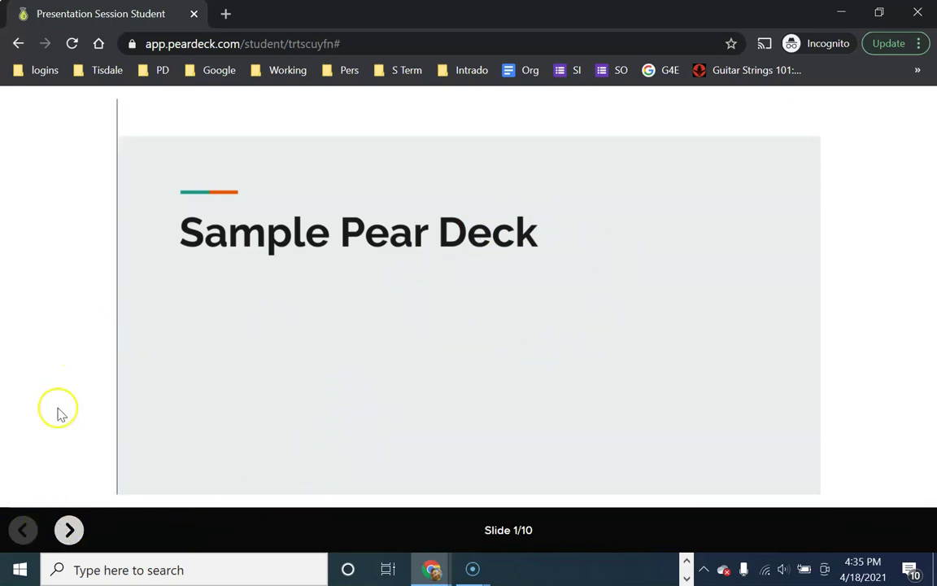
Advance to the colonies question, answer Florida, move to slide 5, and return to the presenter window
click(68, 529)
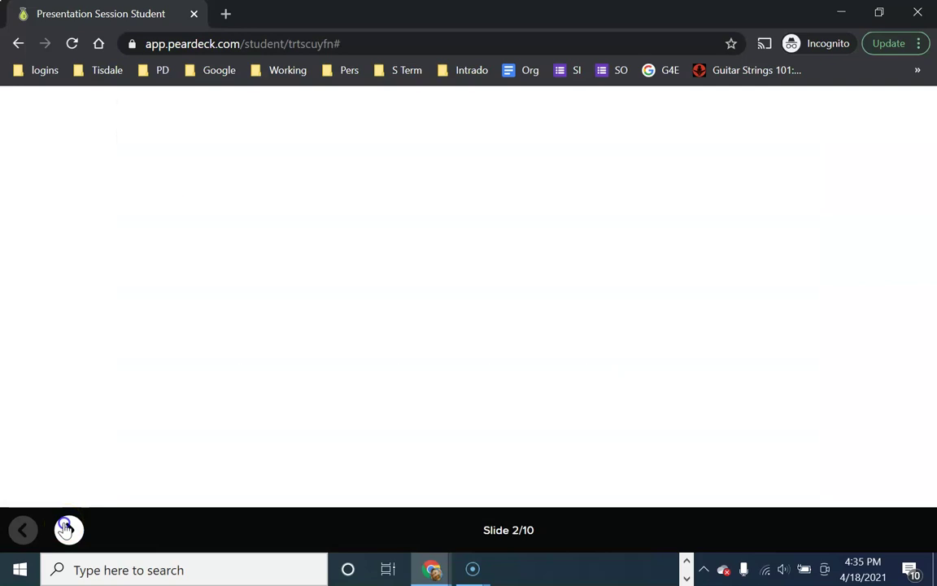
click(67, 529)
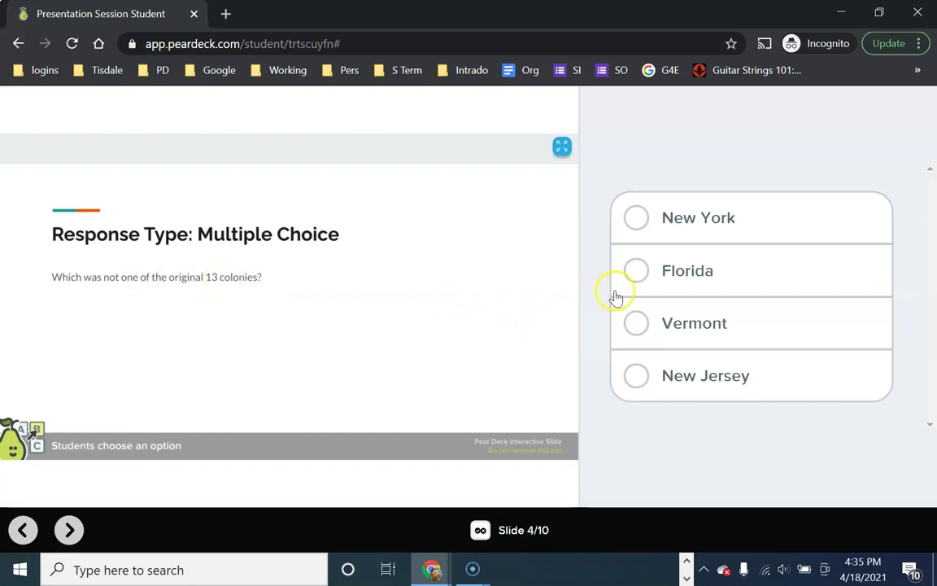
click(635, 270)
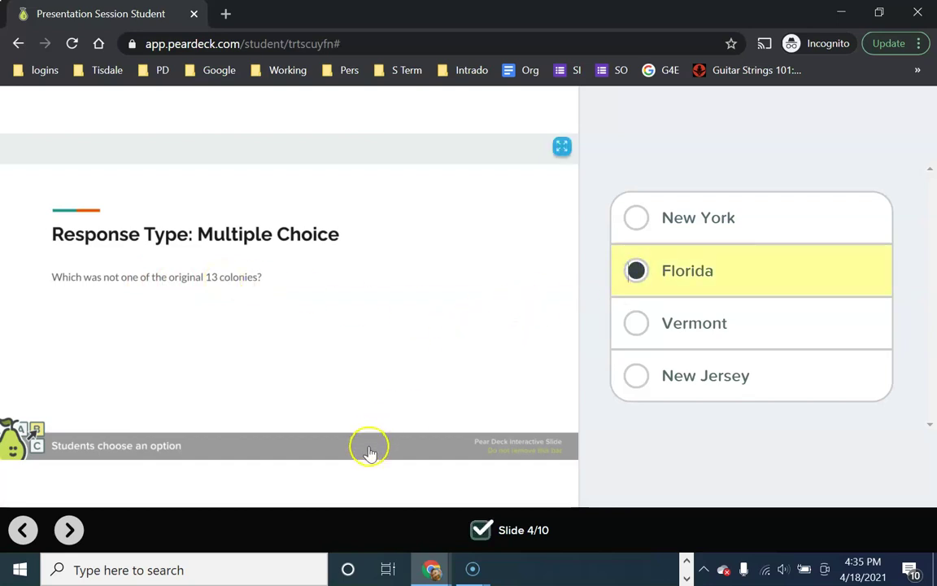
click(70, 531)
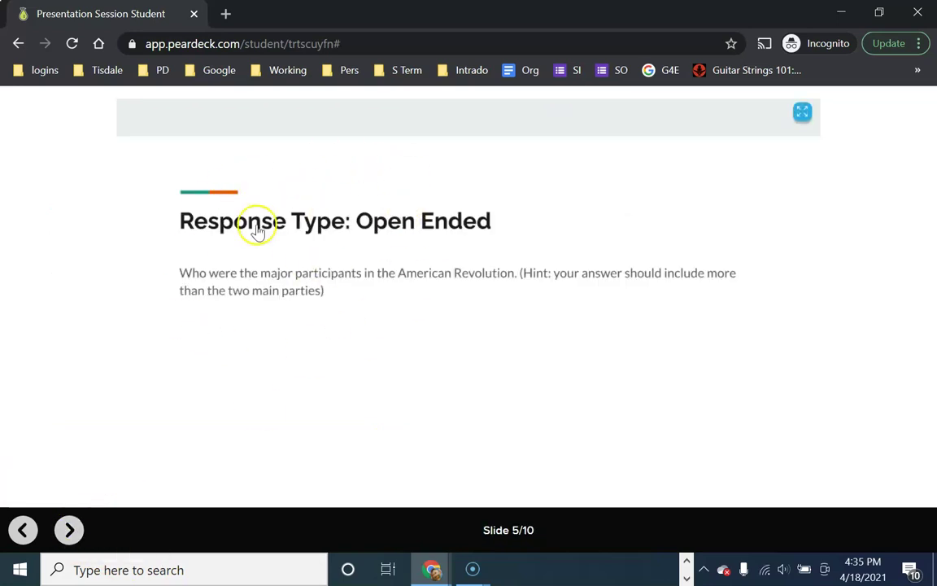
key(alt+Tab)
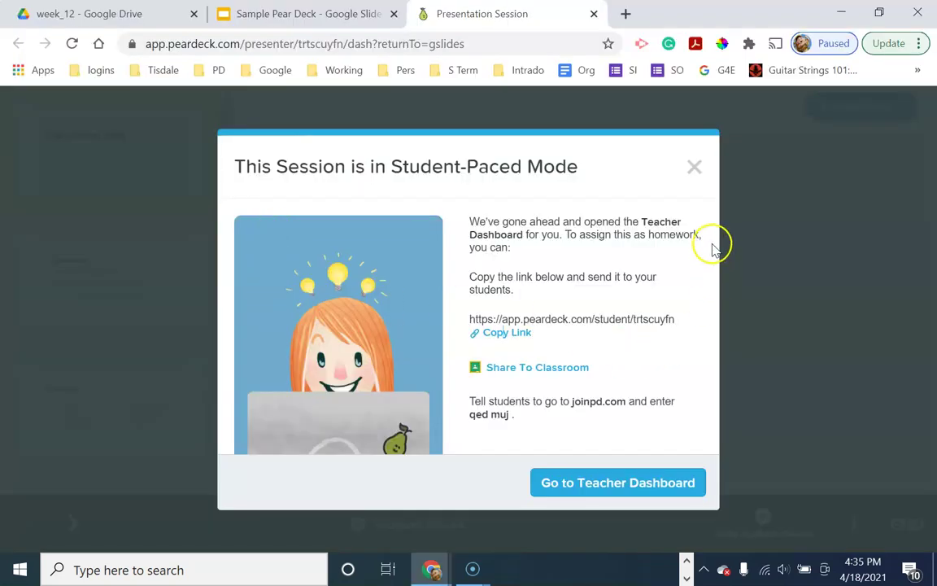
Back in Slides, add a Pear Deck Text response question to the Open Ended slide 5
click(694, 166)
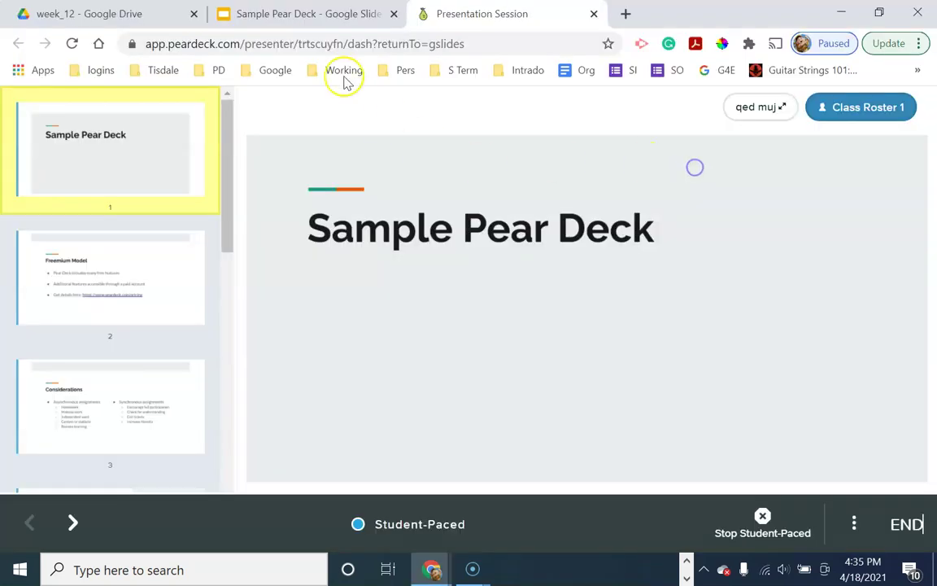
click(292, 12)
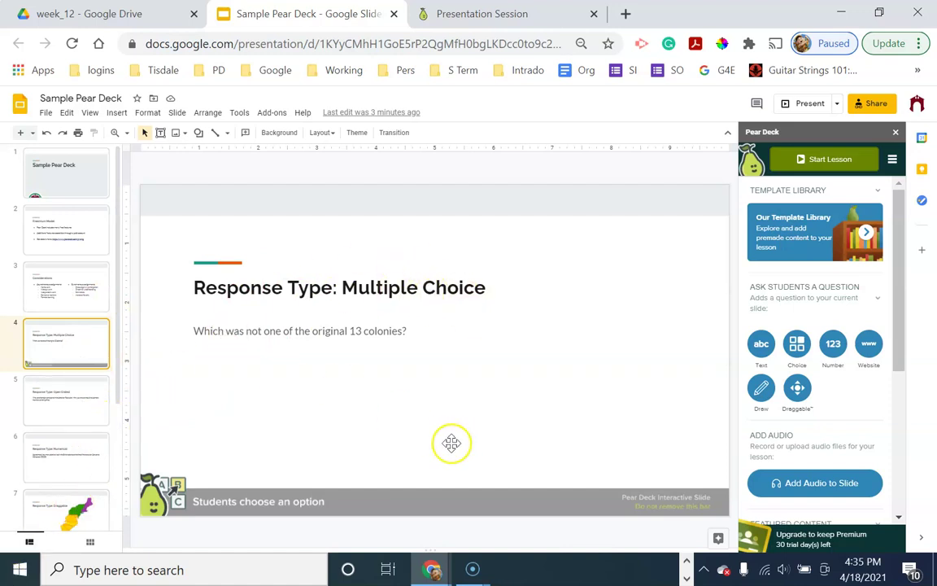
click(88, 412)
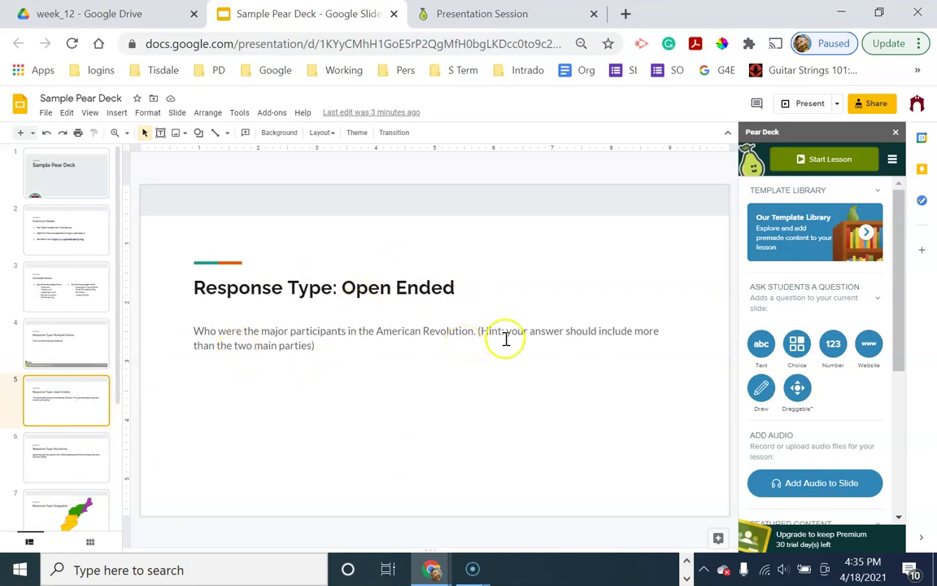
click(759, 345)
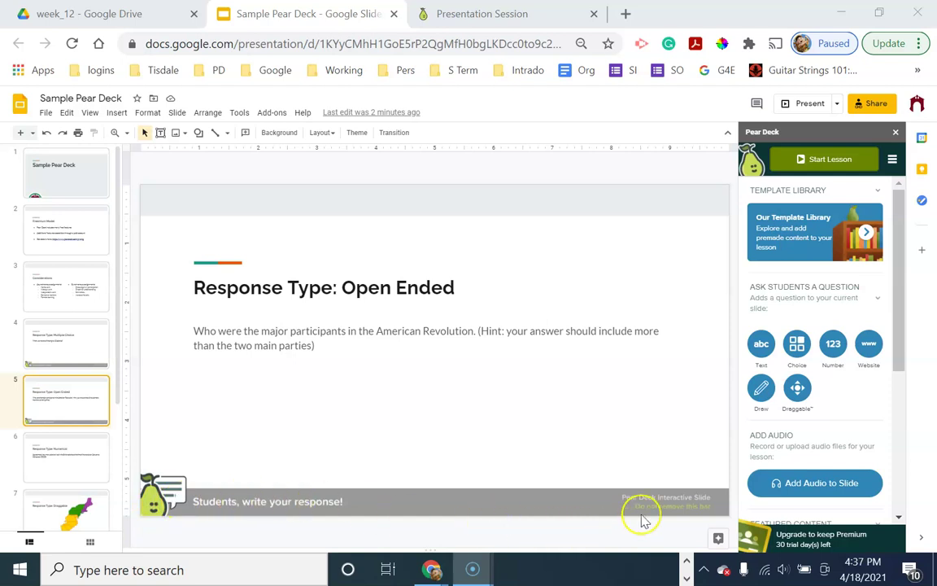
click(569, 511)
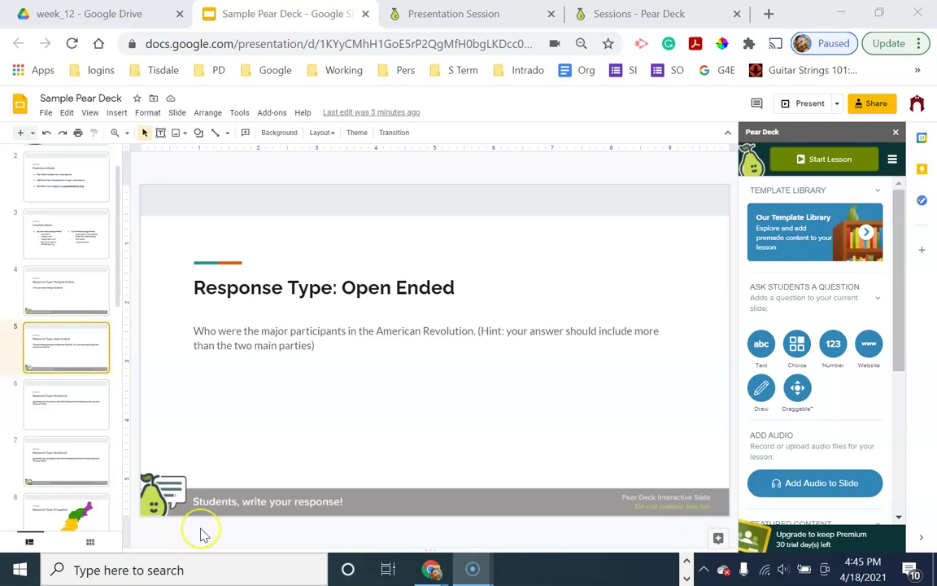
Type a test answer into the student's open-ended box, then return to Slides on slide 6
key(alt+Tab)
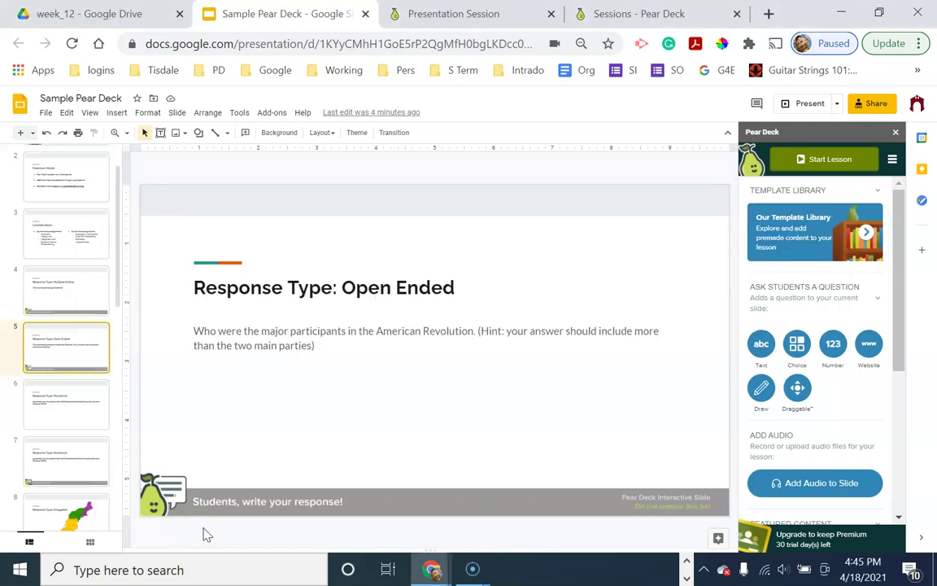
key(alt+Tab)
key(alt+Tab)
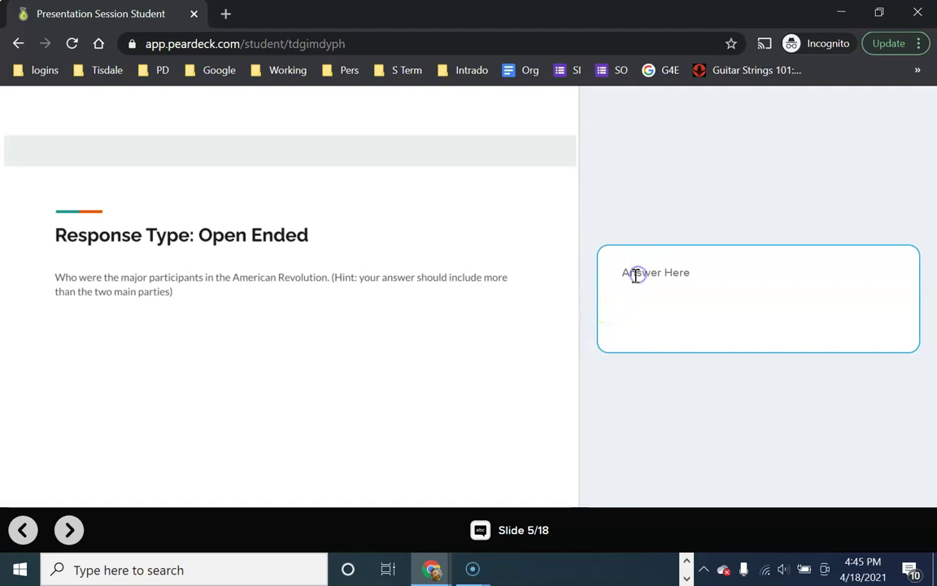
text(asdfj asdaj fsdlajsladfj slad sdlaj fsdlaj aslf jsla)
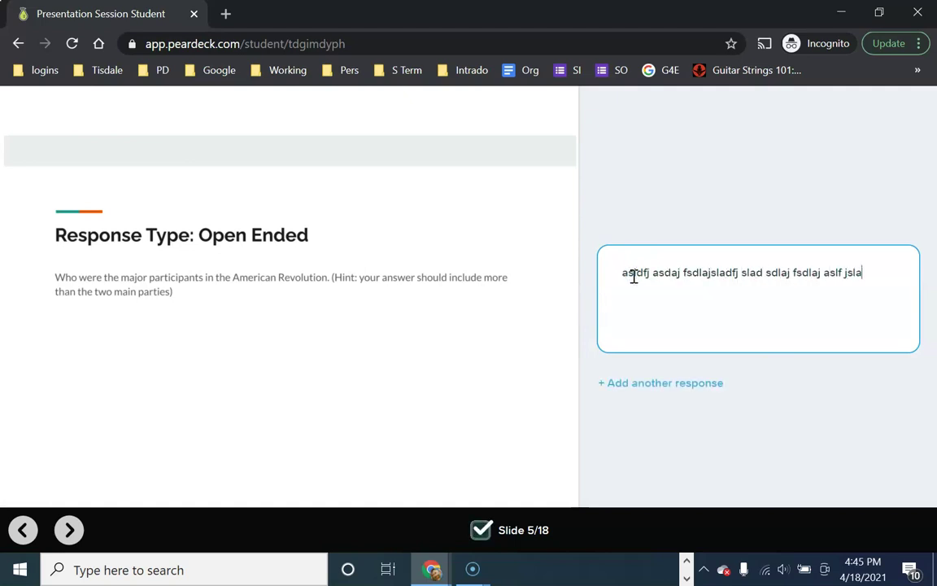
key(alt+Tab)
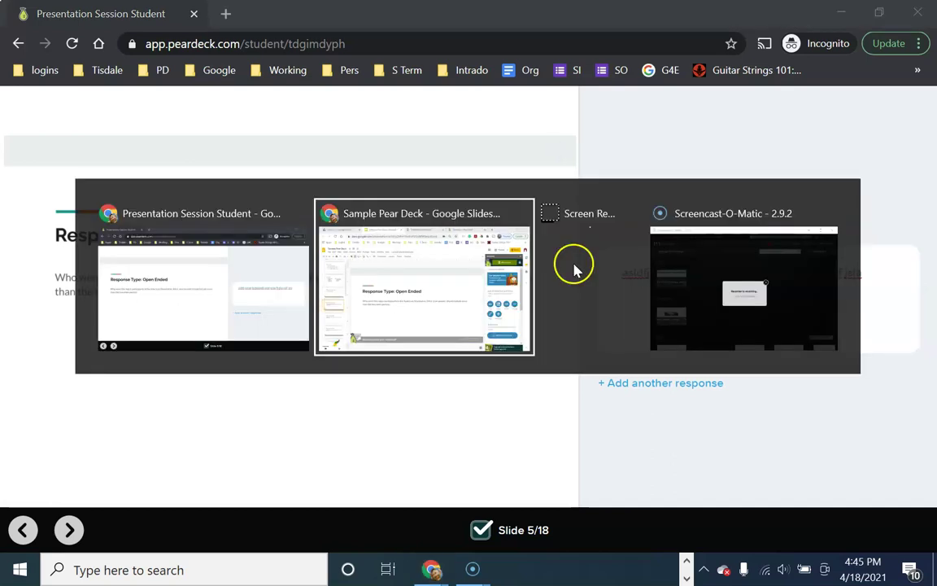
click(36, 411)
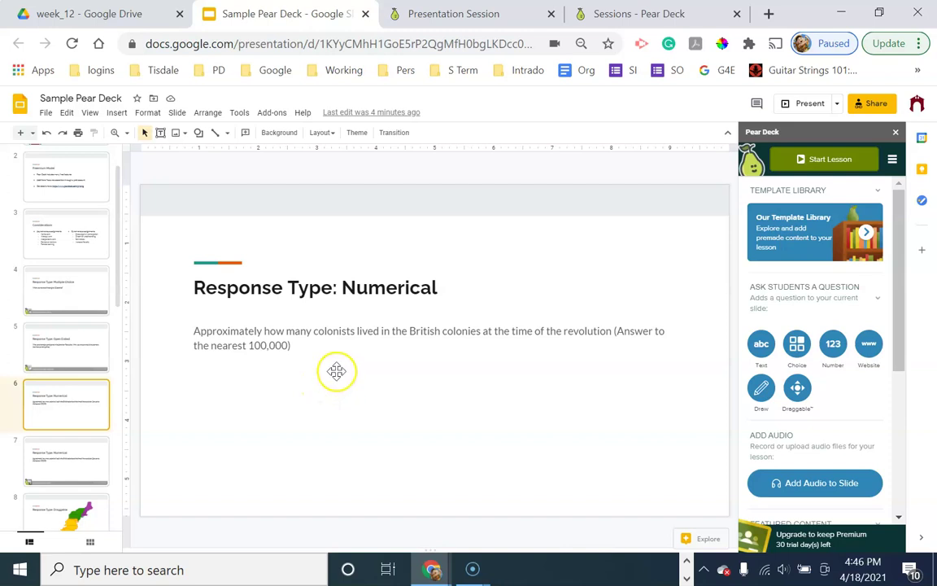
Add a Number (123) response to slide 6, then advance the student view to it
click(834, 355)
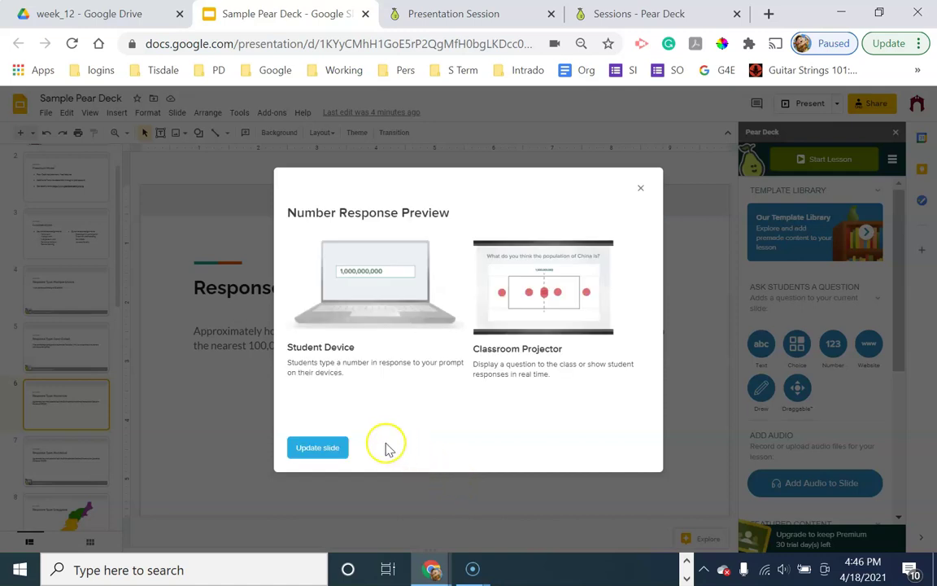
click(333, 448)
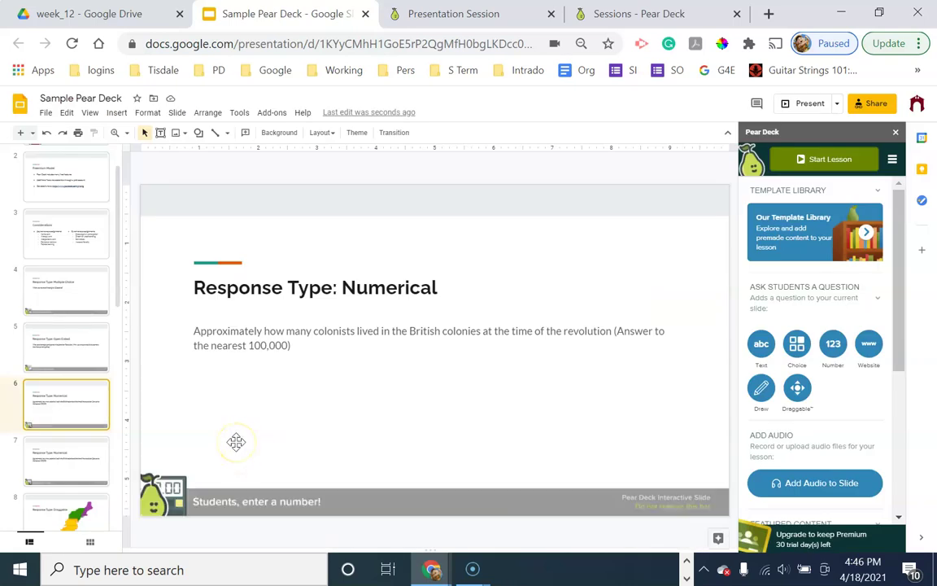
key(alt+Tab)
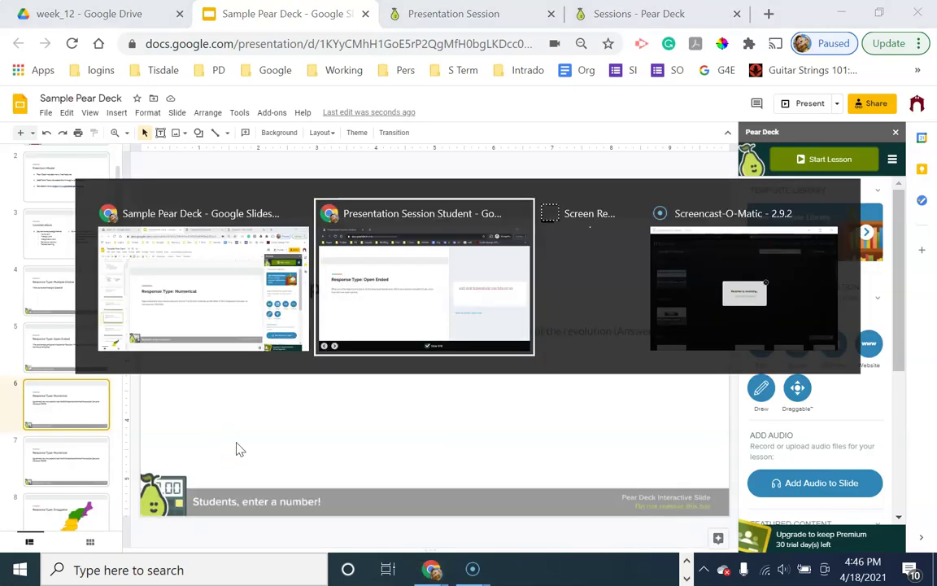
click(69, 529)
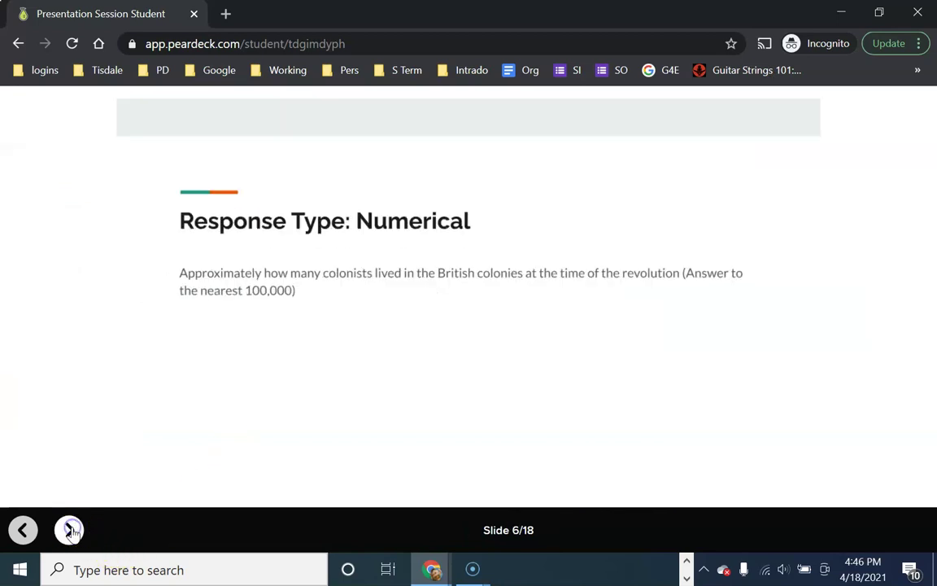
In the student view, reach the Numerical slide, enter 500000, and return to Slides
click(69, 530)
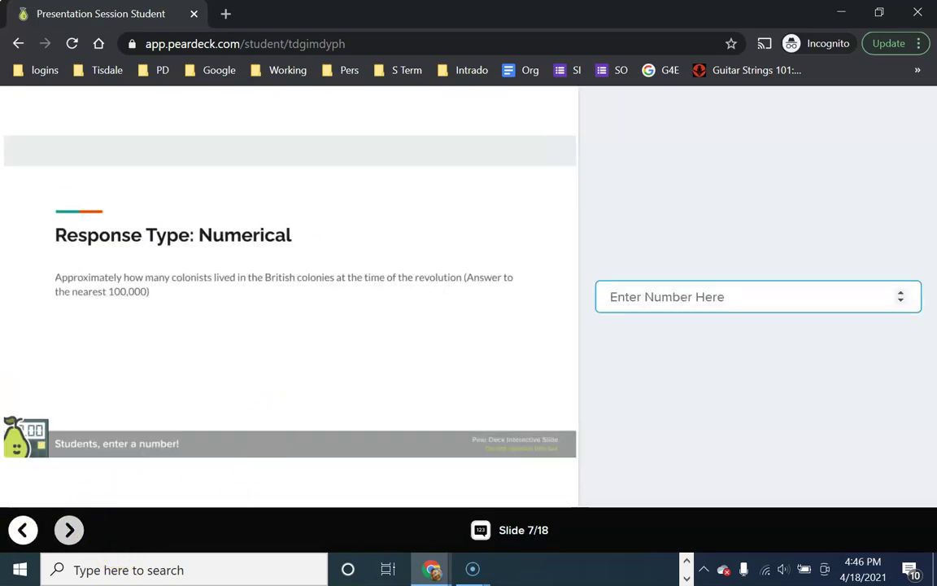
click(21, 528)
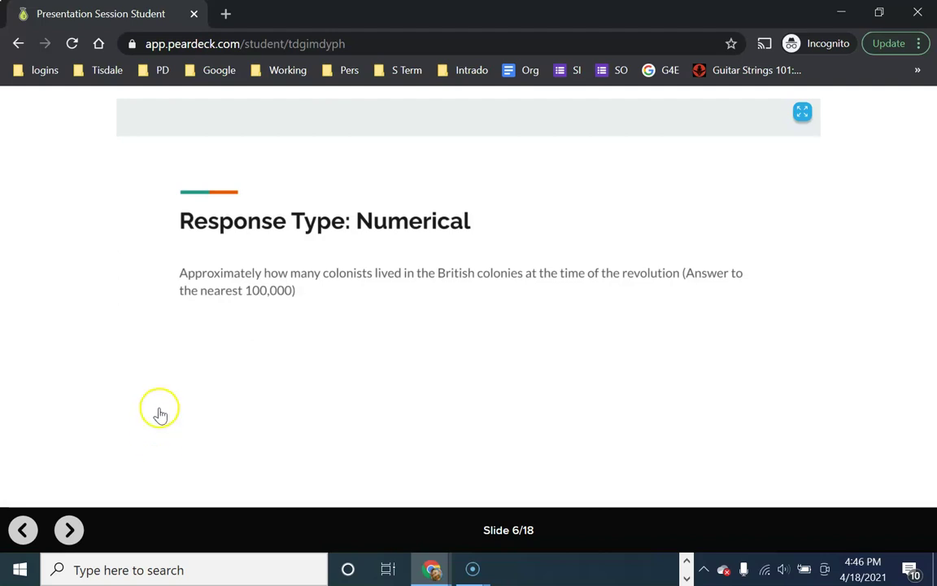
click(69, 531)
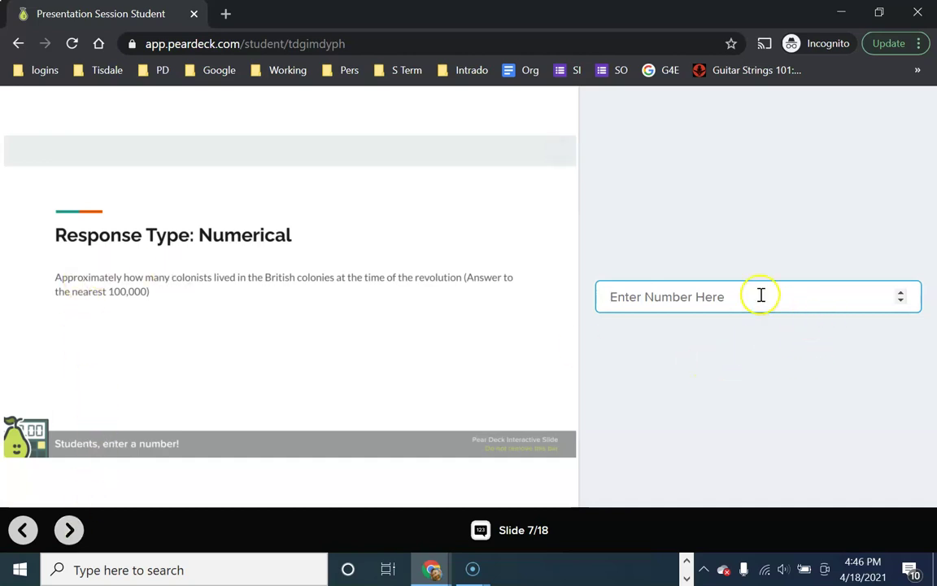
text(500000)
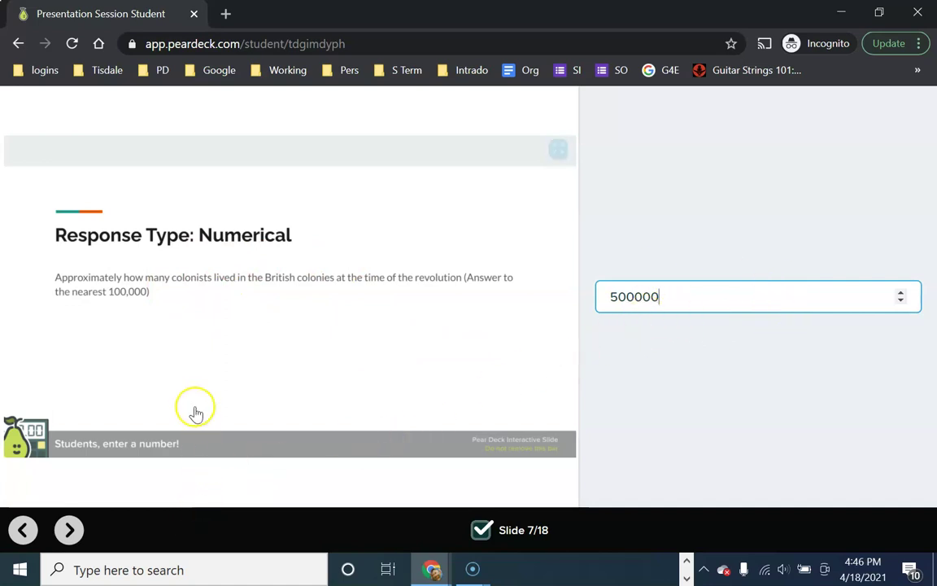
key(alt+Tab)
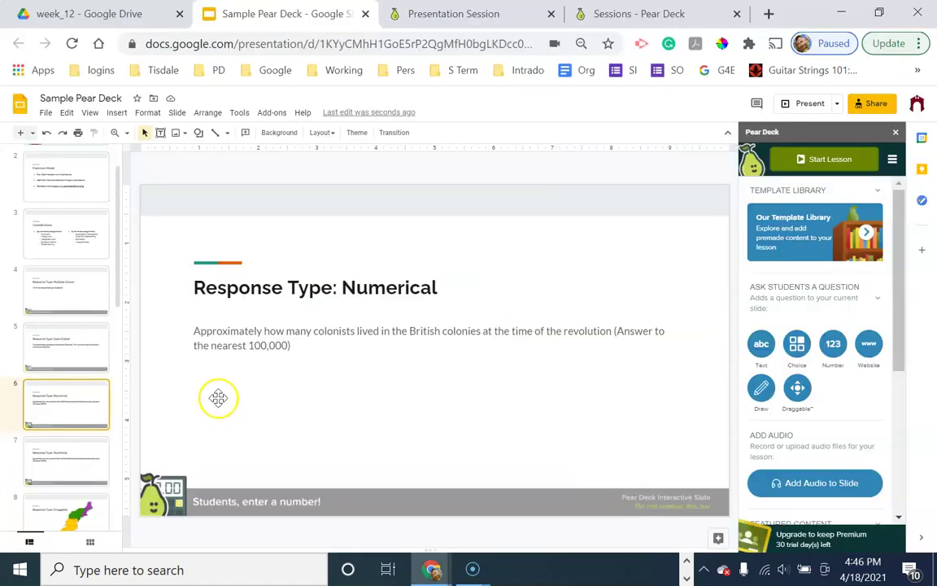
Go to slide 8, the Draggable colonies map, and start typing in its empty text box
click(47, 457)
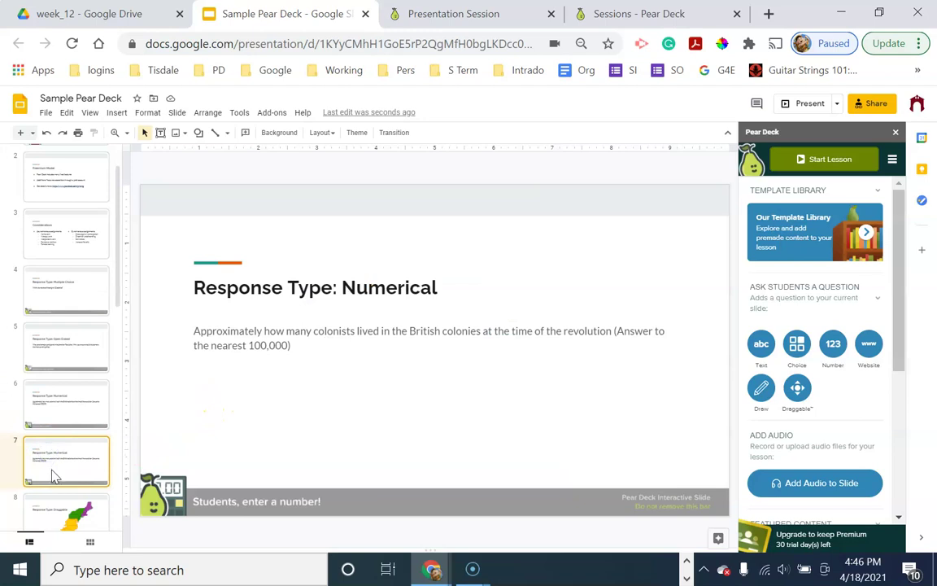
scroll(54, 470, down, 1)
click(55, 433)
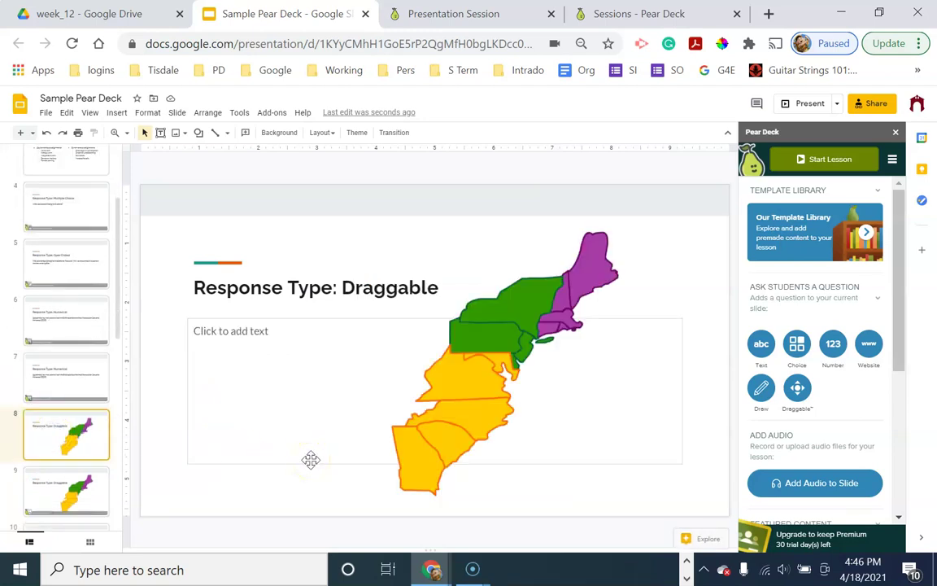
click(269, 333)
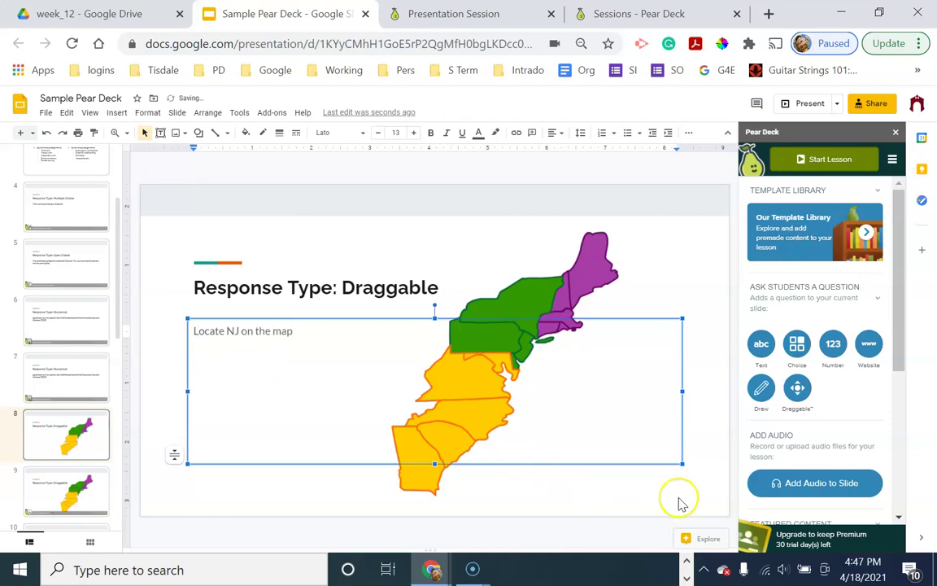
Add a Draggable question using a flag item, add four more items, and make the orange one a pin
click(797, 390)
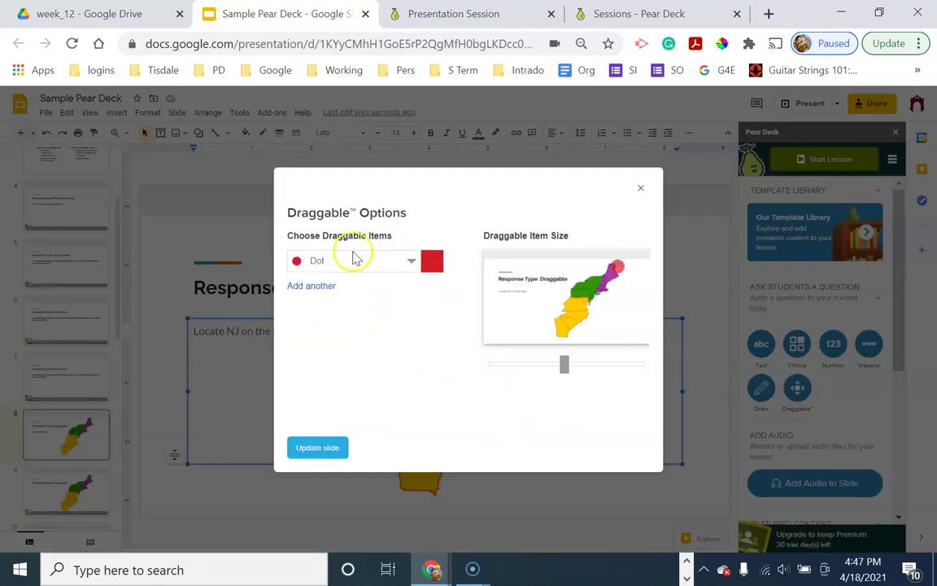
click(412, 262)
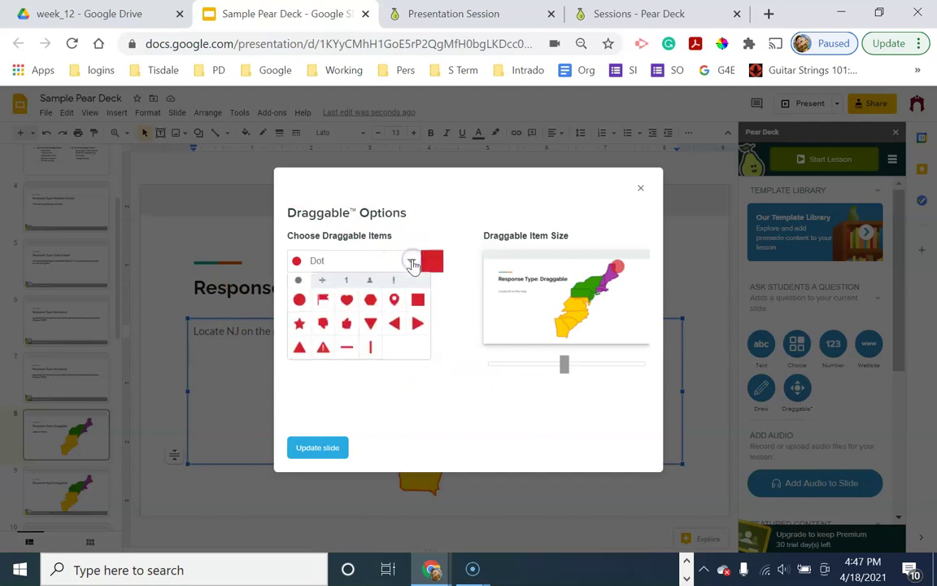
click(324, 299)
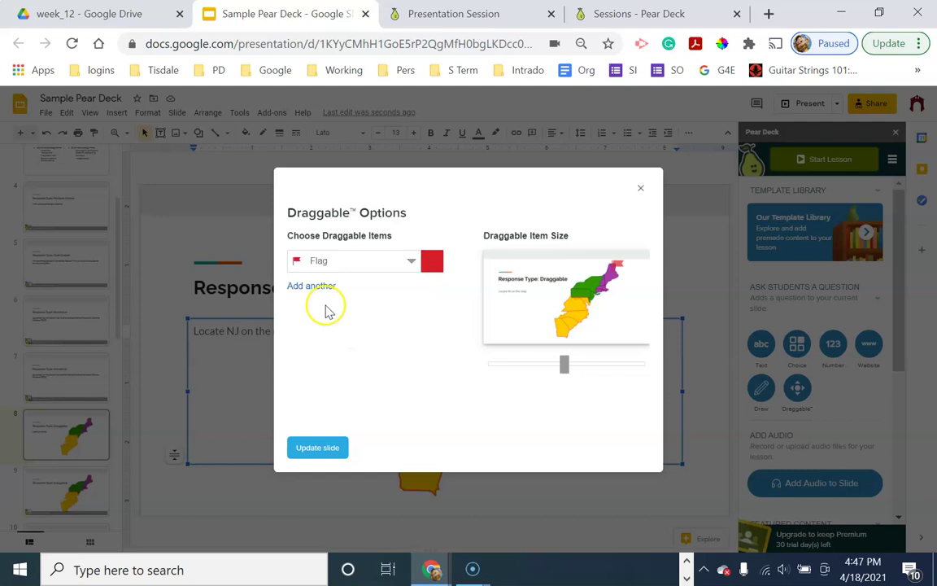
click(319, 286)
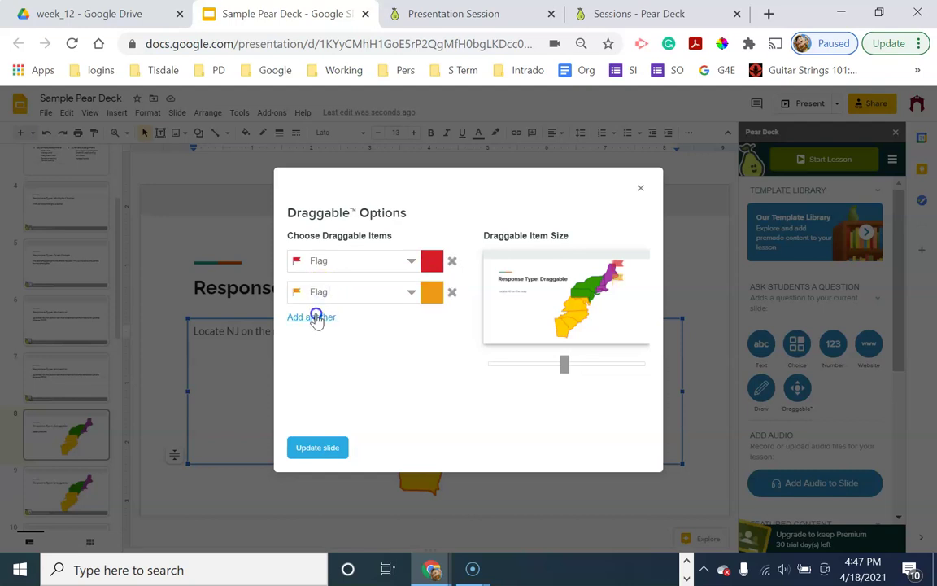
click(316, 317)
click(310, 348)
click(310, 379)
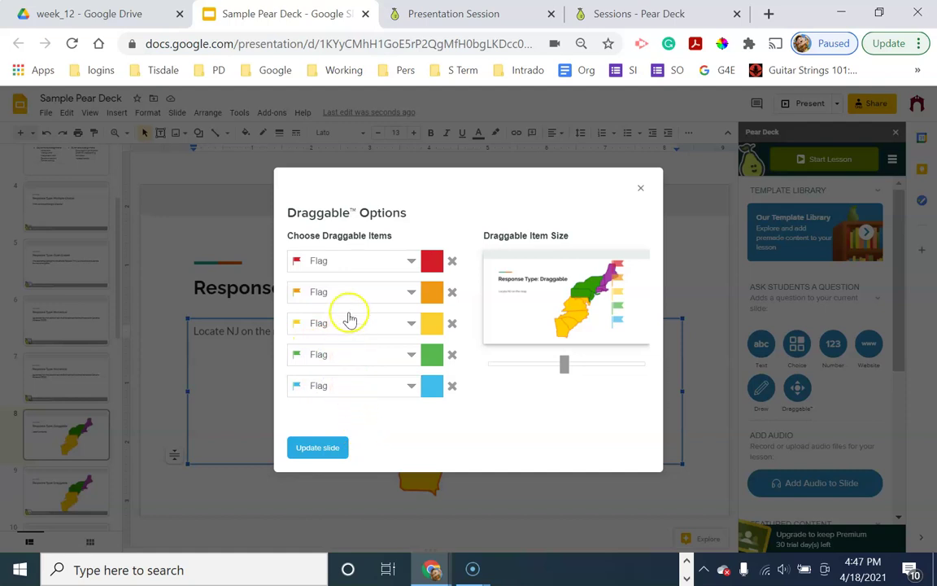
click(411, 292)
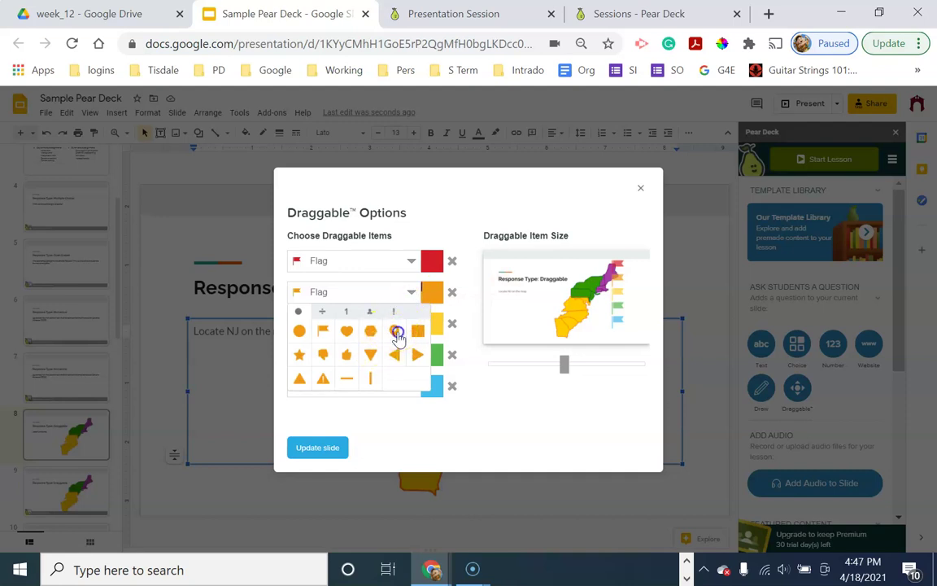
click(397, 333)
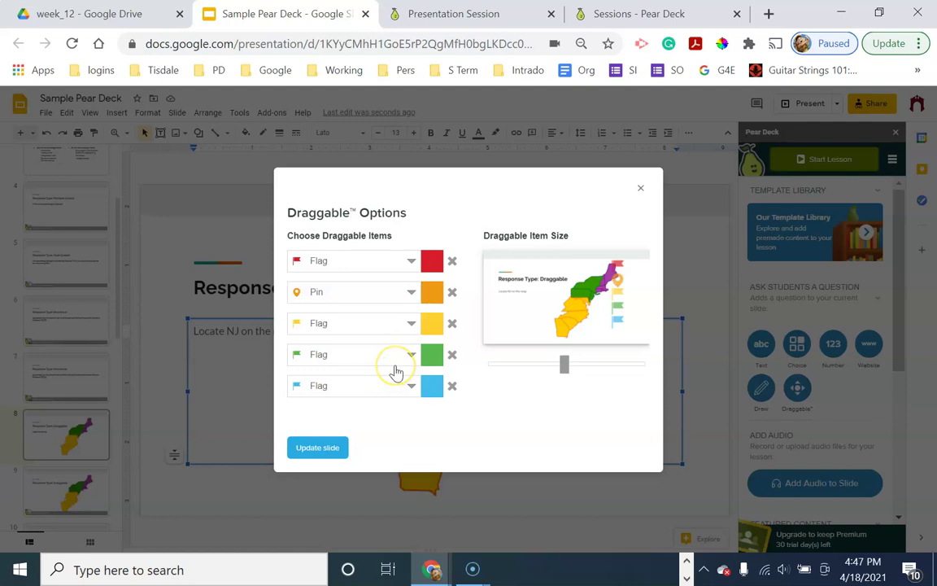
Remove all items except the red flag, enlarge the flag, and update the slide
click(453, 385)
click(453, 323)
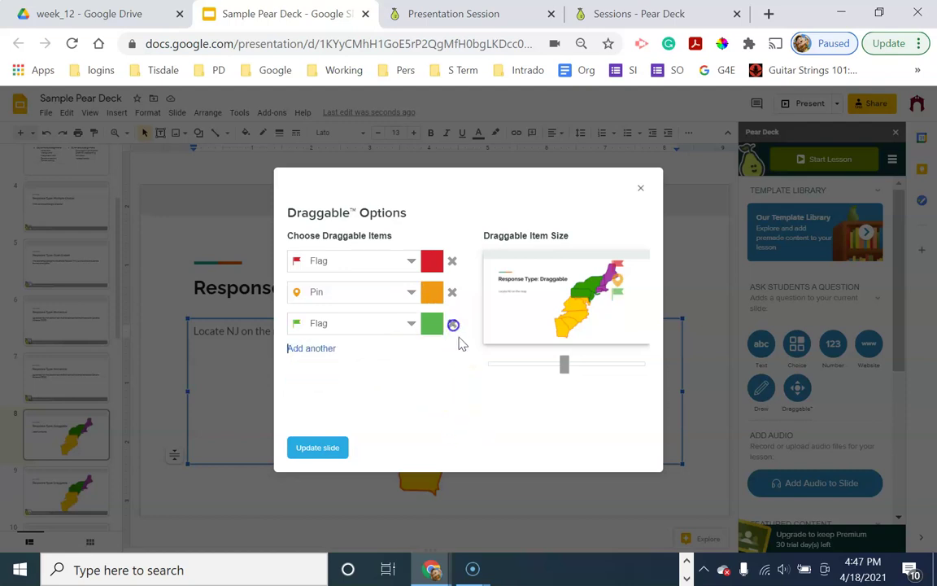
click(452, 324)
click(452, 292)
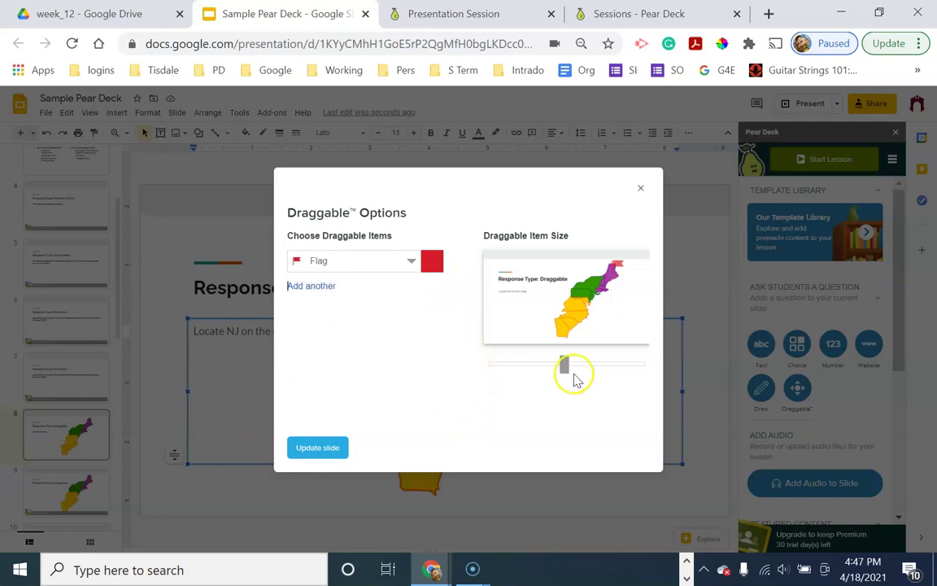
mouse_move(565, 362)
mouse_down()
mouse_move(626, 367)
mouse_move(522, 370)
mouse_move(583, 376)
mouse_move(539, 376)
mouse_move(566, 377)
mouse_up()
click(319, 447)
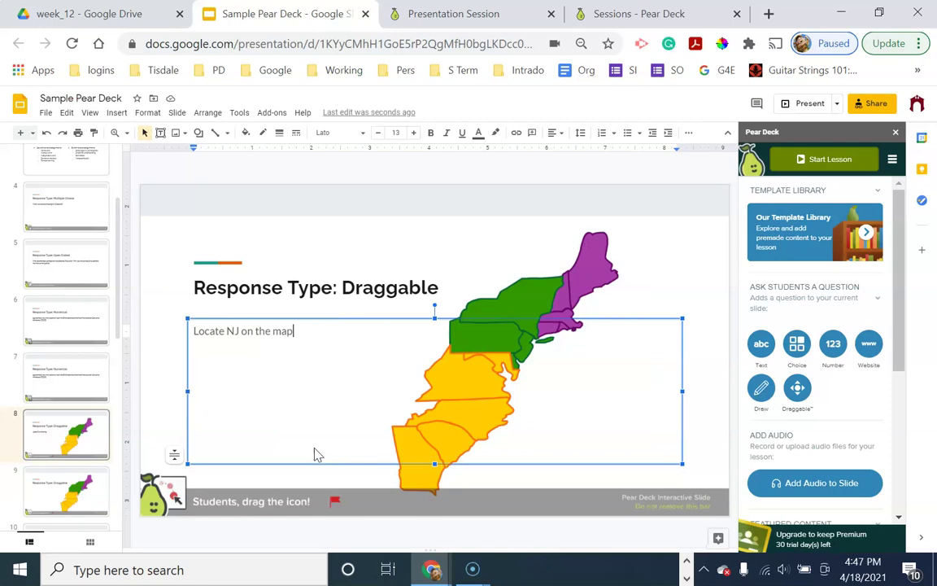
As the student, advance two slides to the map and drag the red flag onto New Jersey
key(alt+Tab)
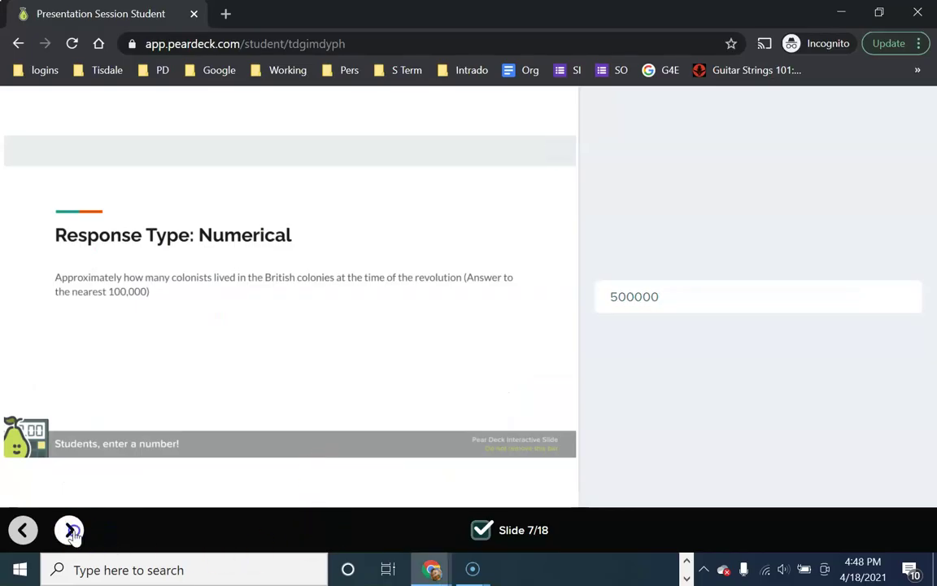
click(69, 529)
click(69, 530)
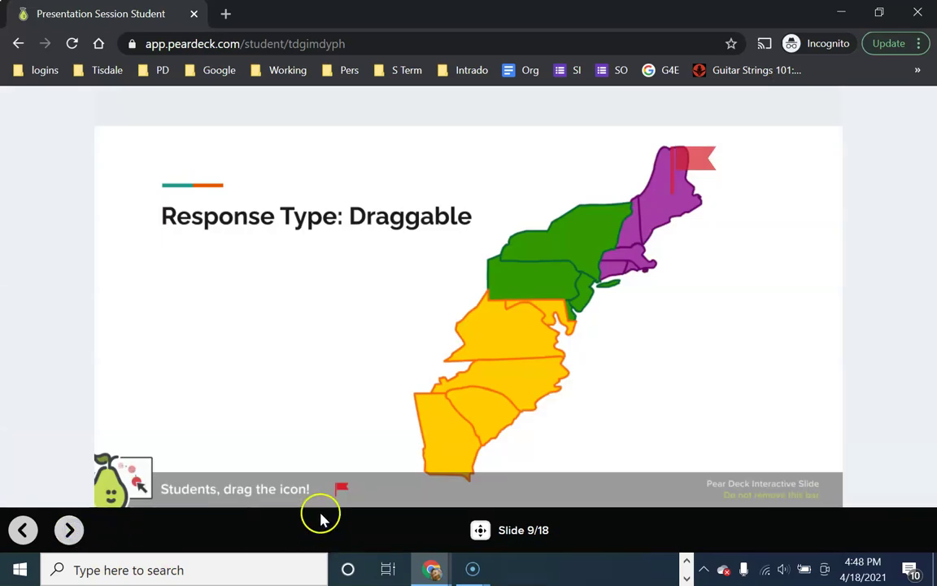
mouse_move(693, 169)
mouse_down()
mouse_move(692, 307)
mouse_move(677, 293)
mouse_move(589, 268)
mouse_move(600, 275)
mouse_move(601, 297)
mouse_up()
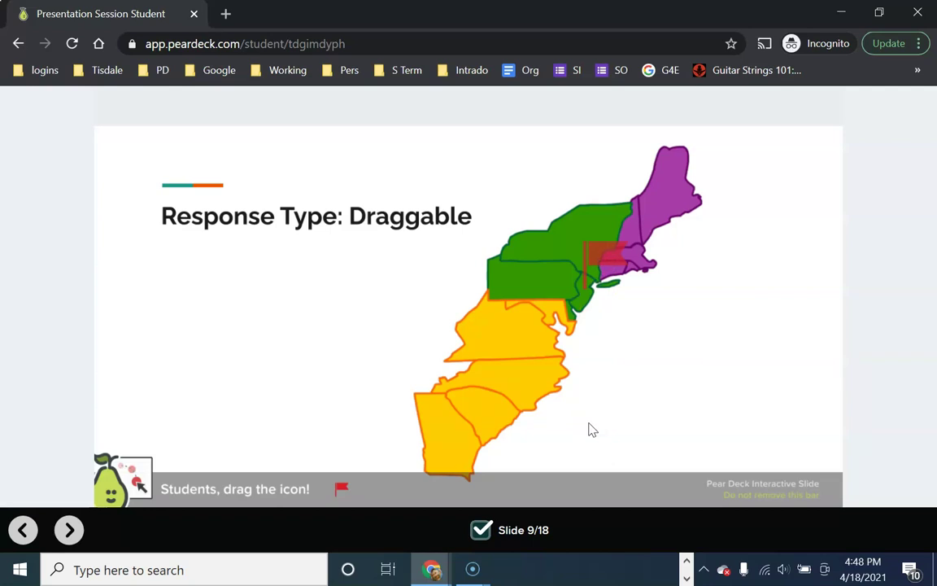
key(alt+Tab)
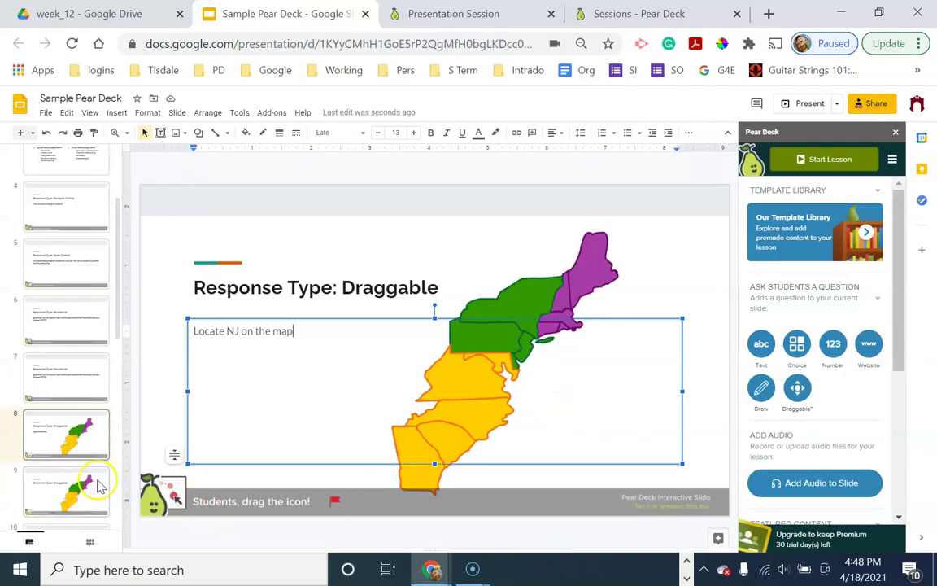
Make slide 10 'Response Type: Drawing' a Pear Deck drawing question, then switch to the student view
click(98, 480)
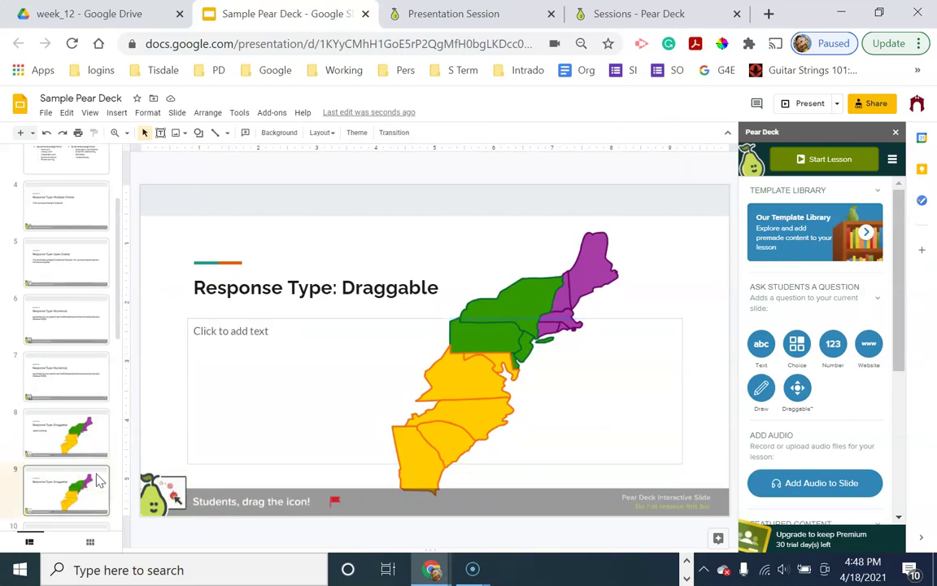
key(Down)
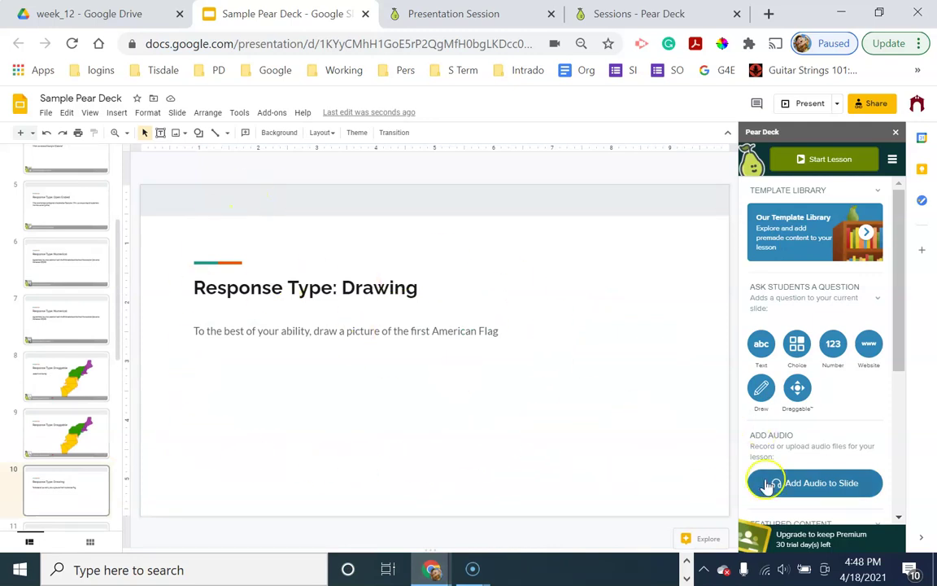
click(759, 397)
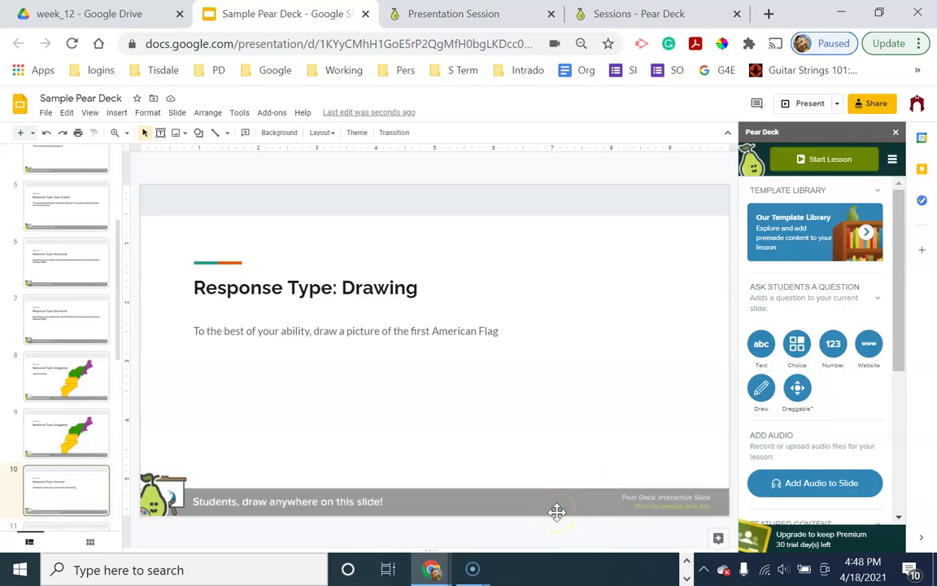
key(alt+Tab)
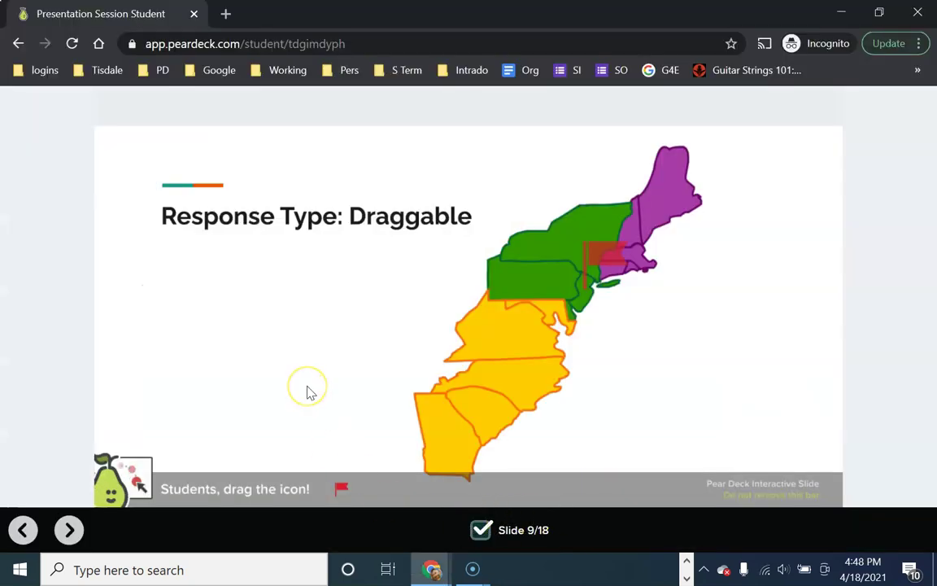
Advance the student view to the Drawing slide (11/18) and browse the colour palette
click(69, 529)
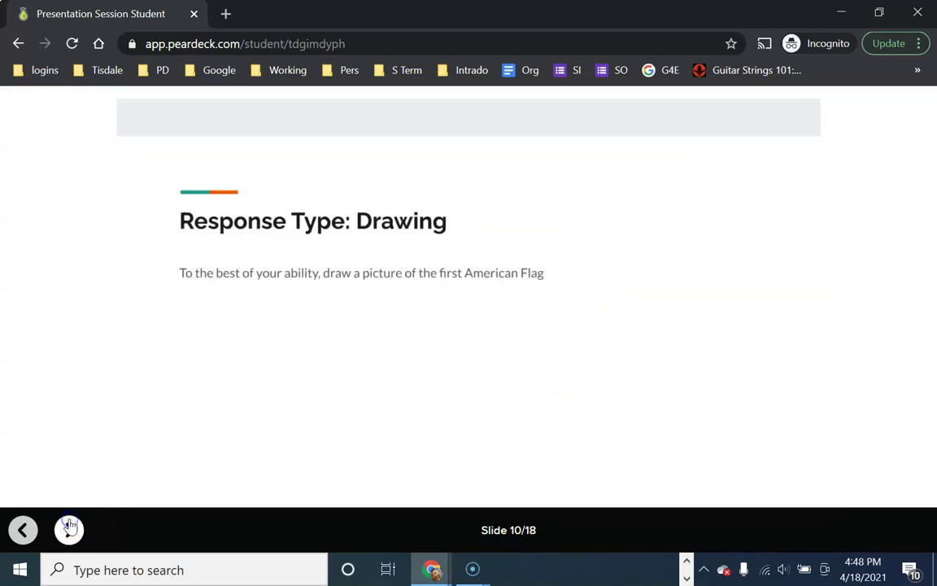
click(70, 529)
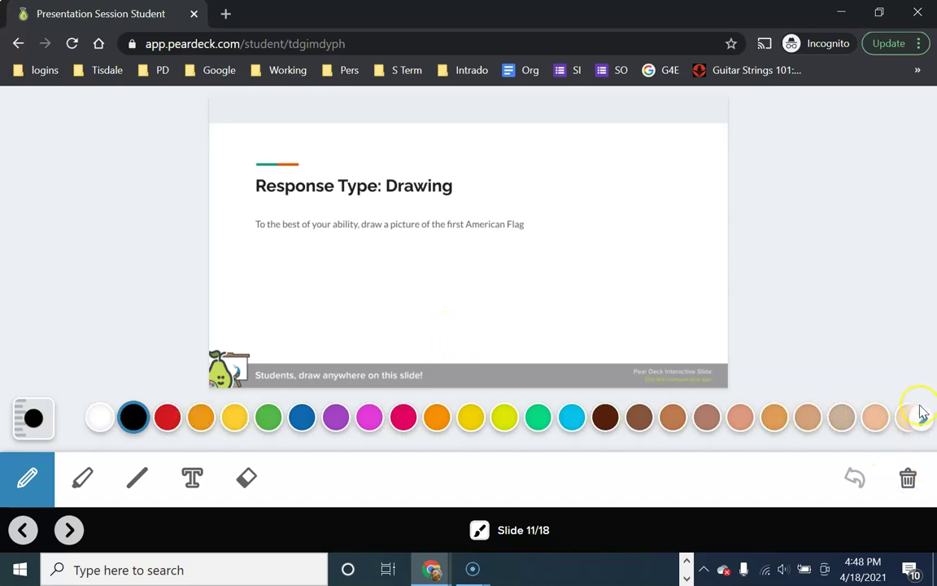
click(921, 420)
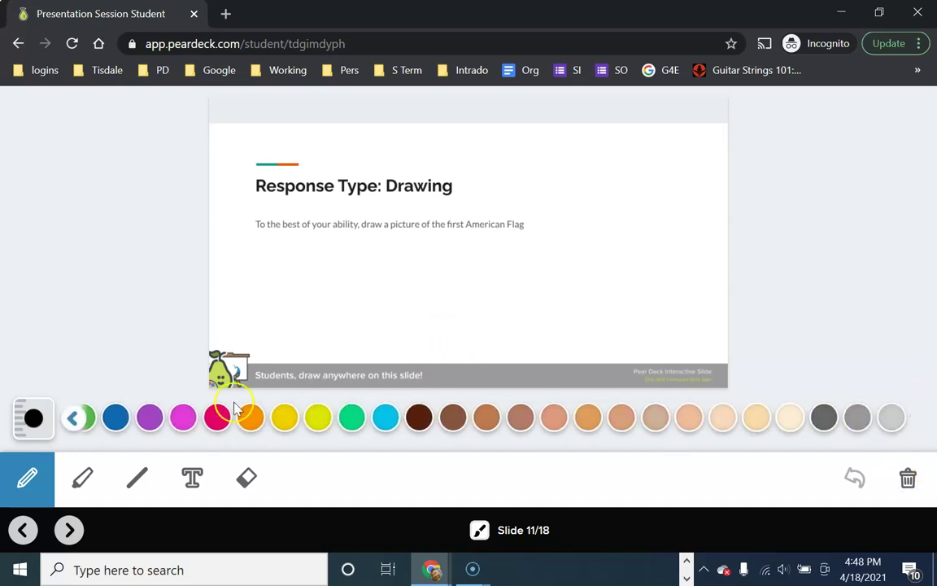
click(73, 419)
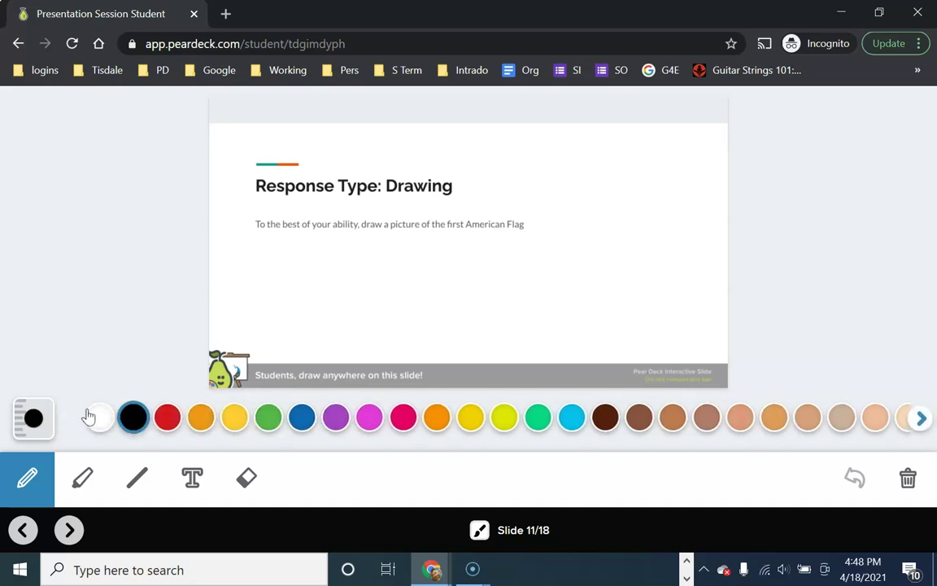
Try the Pencil and Highlighter tools, then settle on the Line tool
click(30, 490)
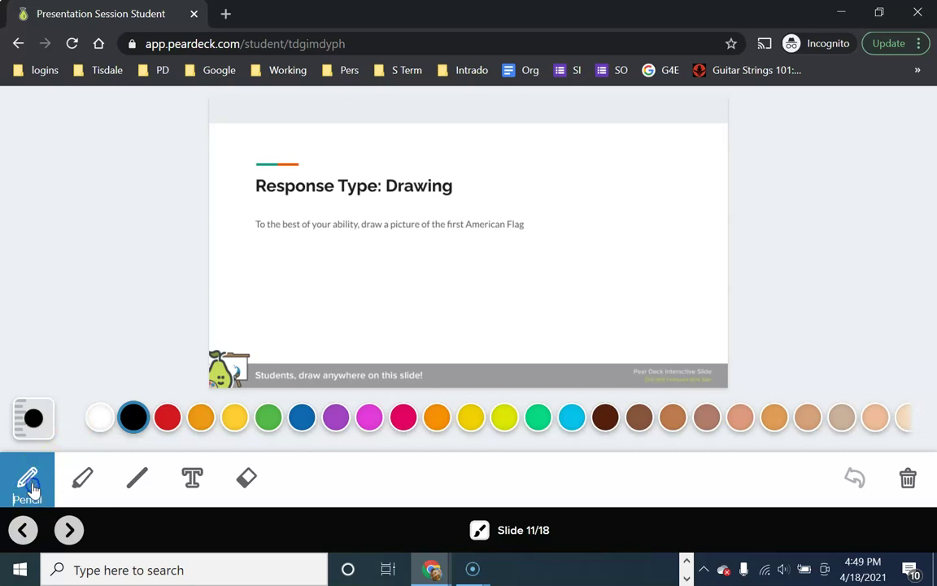
click(86, 488)
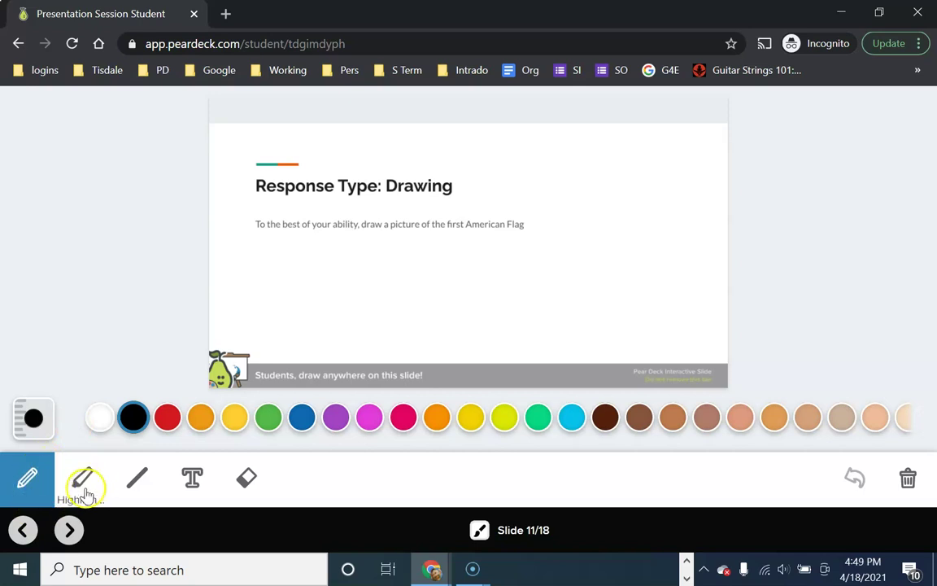
click(167, 418)
click(140, 485)
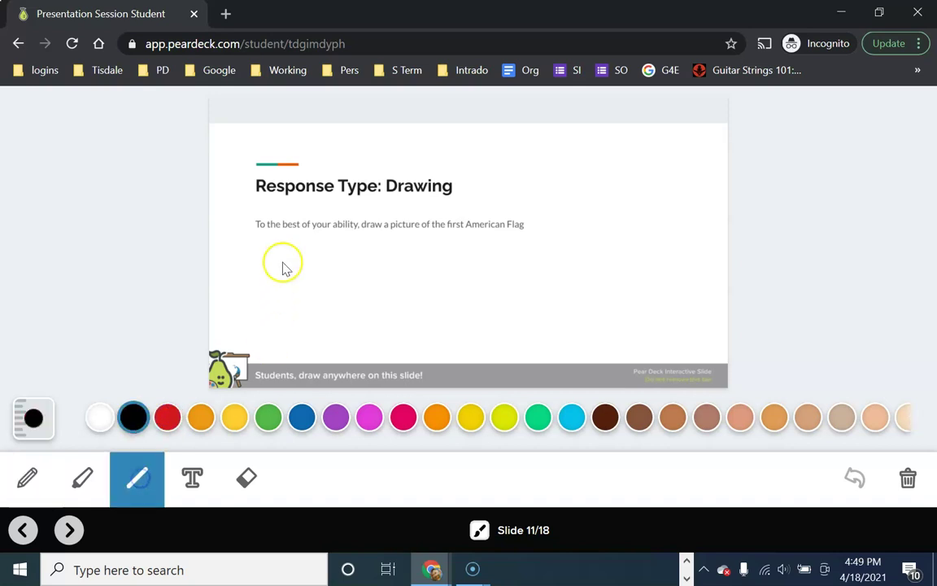
Draw a trial black line, erase it, and shrink the eraser to its smallest size
drag(289, 252, 642, 253)
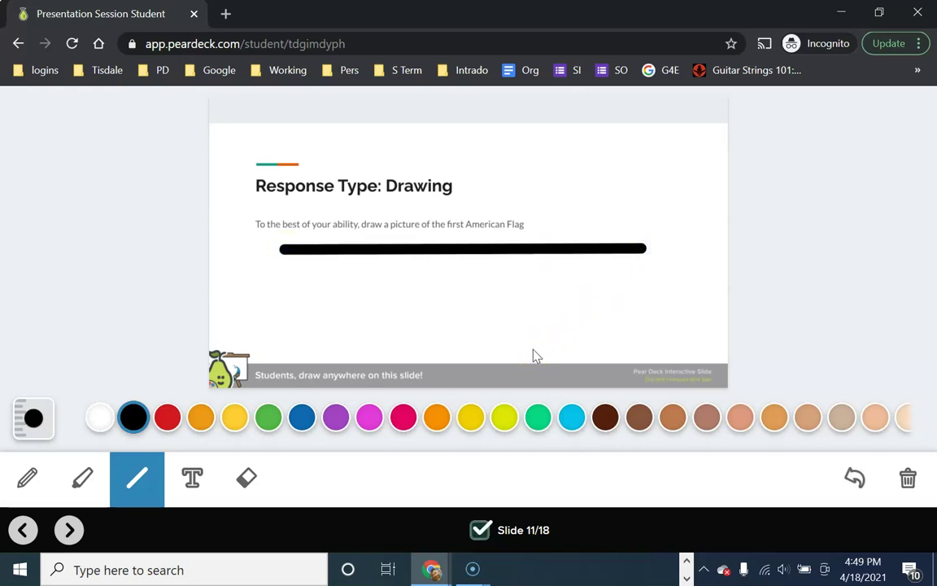
click(247, 488)
drag(264, 245, 675, 253)
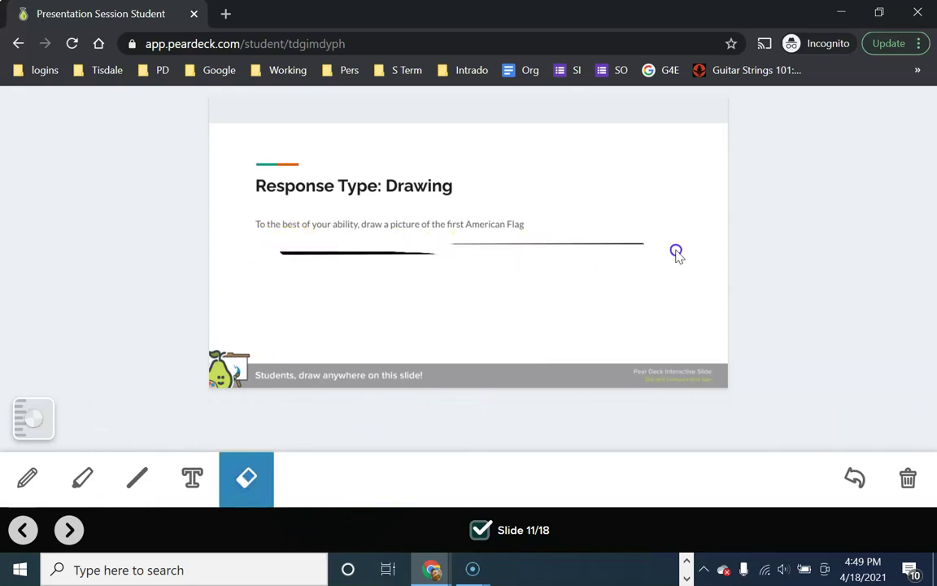
mouse_move(415, 243)
mouse_down()
mouse_move(611, 234)
mouse_move(470, 257)
mouse_up()
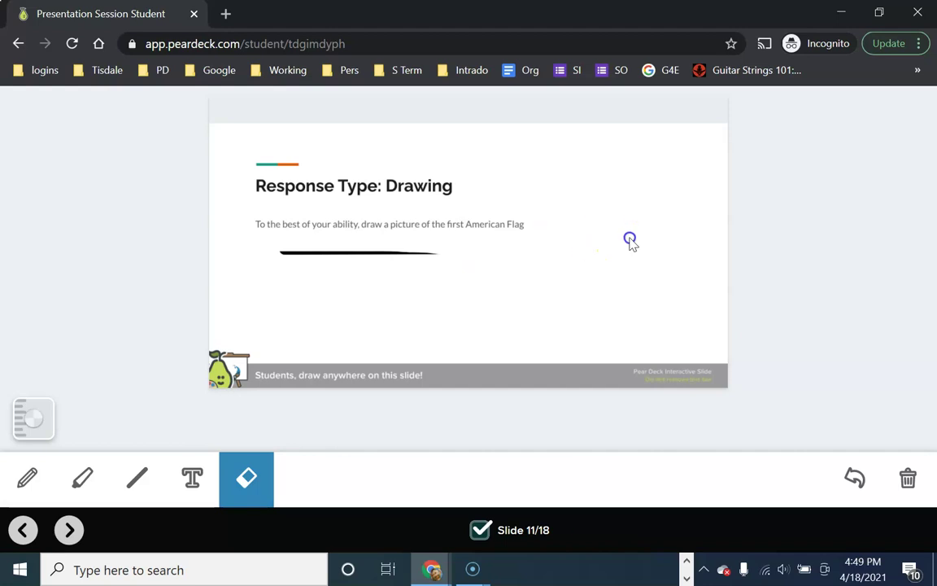
drag(263, 261, 439, 259)
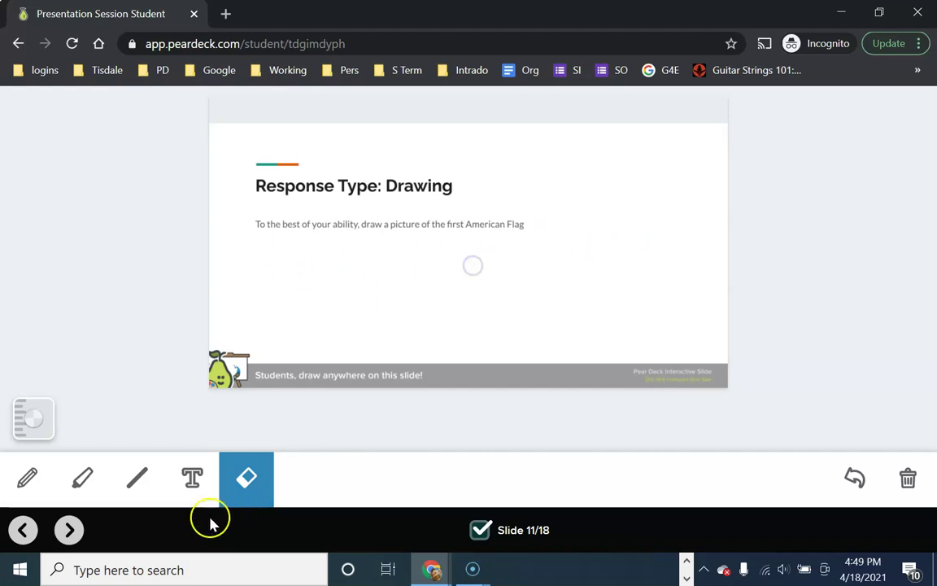
click(36, 419)
mouse_move(44, 368)
mouse_down()
mouse_move(38, 362)
mouse_move(38, 371)
mouse_up()
drag(42, 364, 39, 367)
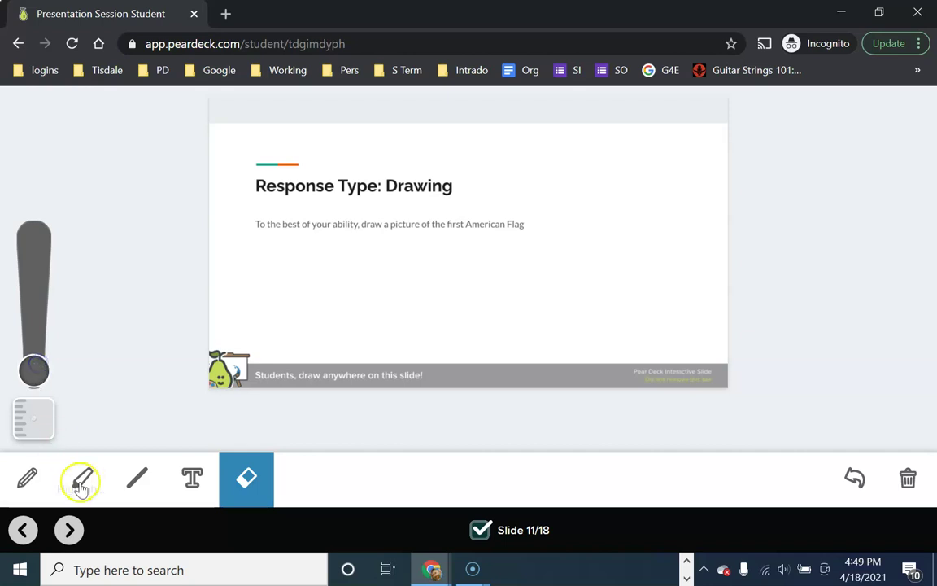
Draw a thick black line, then thin lines forming the rectangular flag outline
click(137, 478)
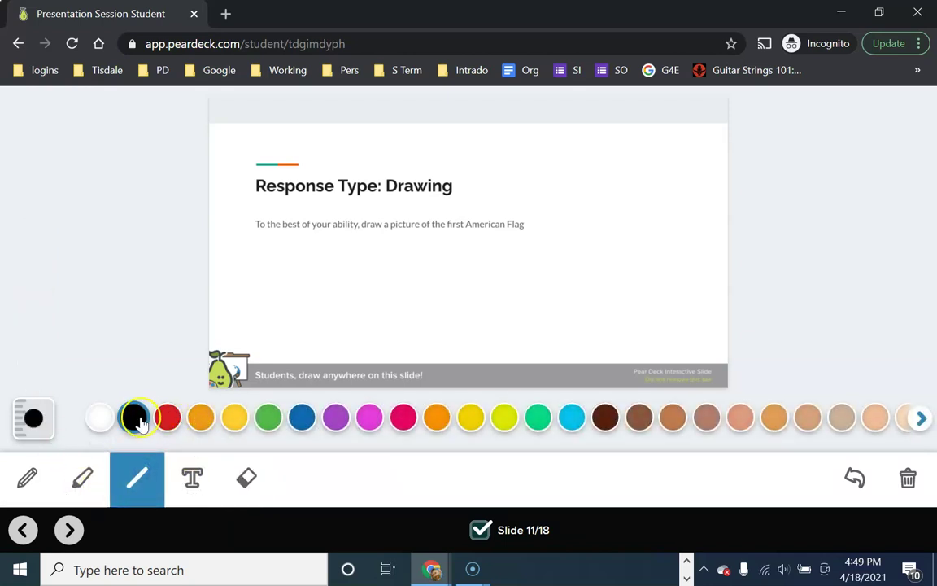
mouse_move(313, 257)
mouse_down()
mouse_move(571, 261)
mouse_move(623, 252)
mouse_up()
click(33, 417)
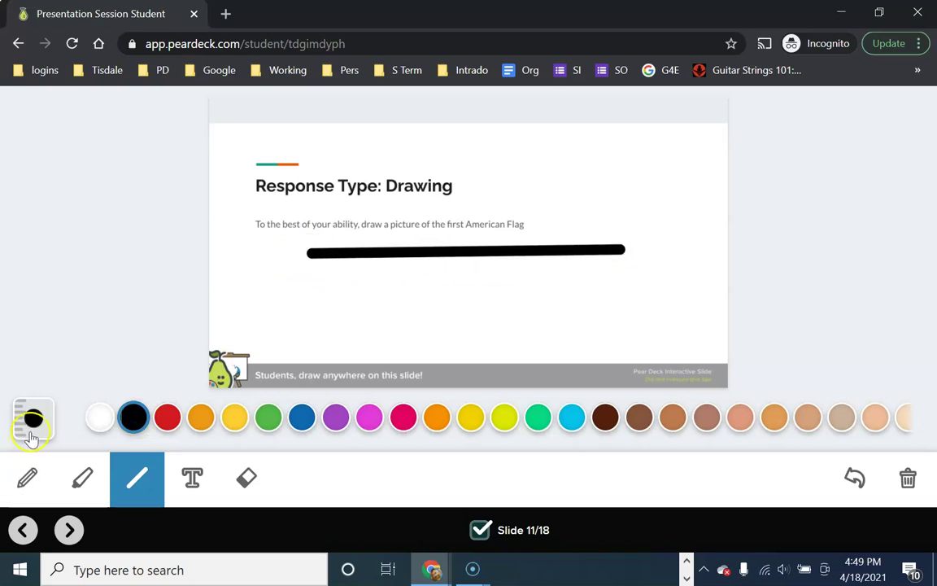
drag(41, 349, 39, 371)
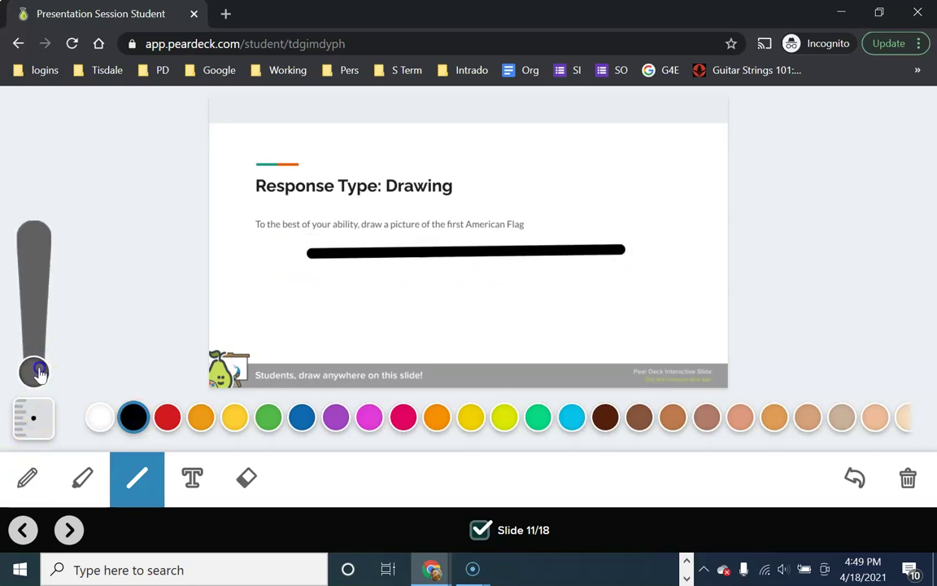
mouse_move(302, 328)
mouse_down()
mouse_move(651, 328)
mouse_move(639, 327)
mouse_up()
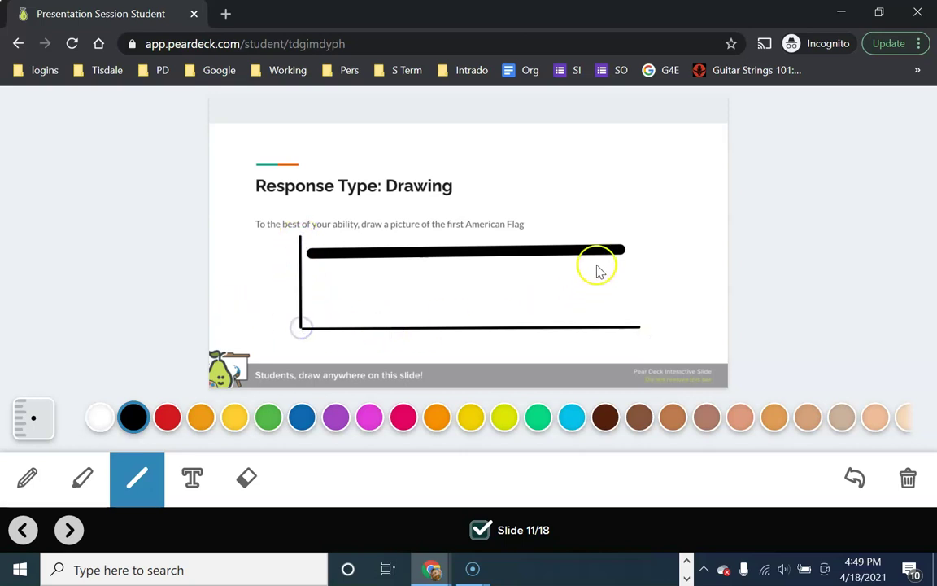
mouse_move(638, 235)
mouse_down()
mouse_move(628, 313)
mouse_move(641, 329)
mouse_move(639, 238)
mouse_move(490, 223)
mouse_move(303, 239)
mouse_up()
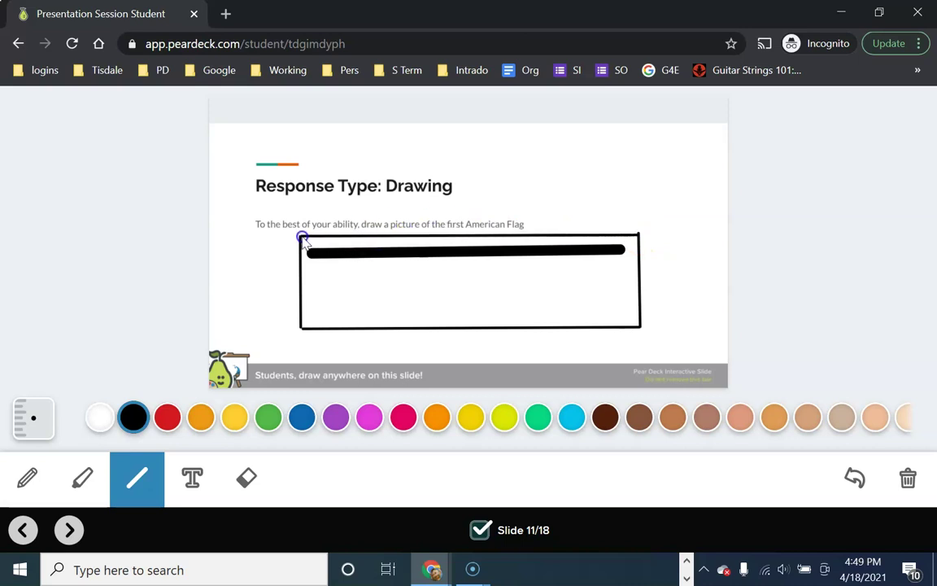
Enlarge the eraser and rub out the thick black line
click(244, 478)
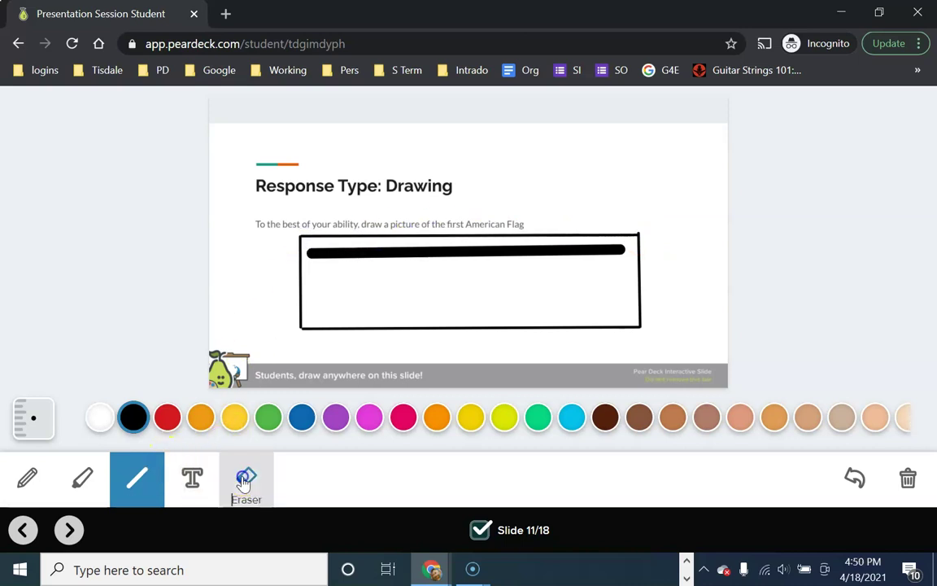
click(34, 420)
drag(40, 370, 36, 352)
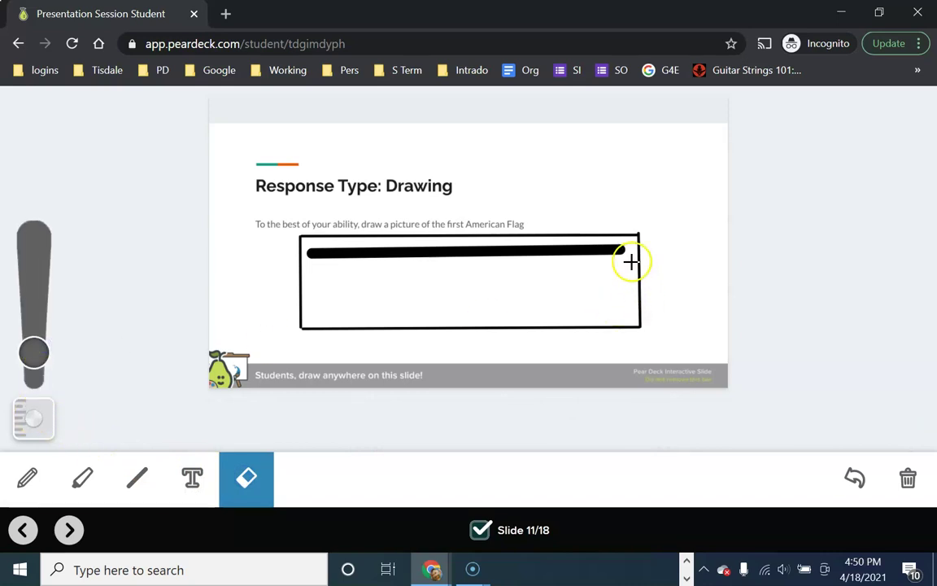
click(607, 255)
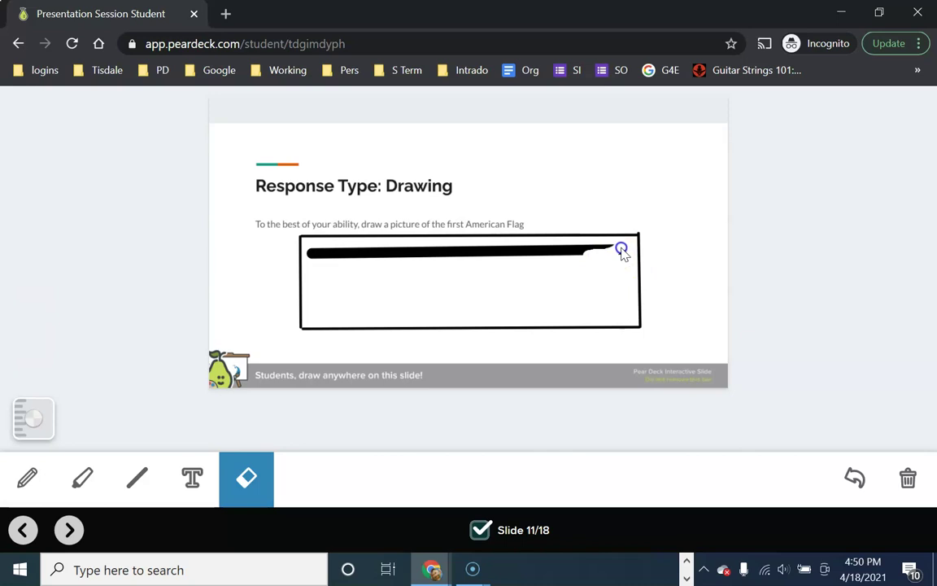
mouse_move(619, 256)
mouse_down()
mouse_move(562, 250)
mouse_move(603, 255)
mouse_up()
mouse_move(530, 251)
mouse_down()
mouse_move(433, 249)
mouse_move(548, 249)
mouse_move(412, 262)
mouse_up()
mouse_move(537, 259)
mouse_down()
mouse_move(504, 266)
mouse_move(349, 254)
mouse_up()
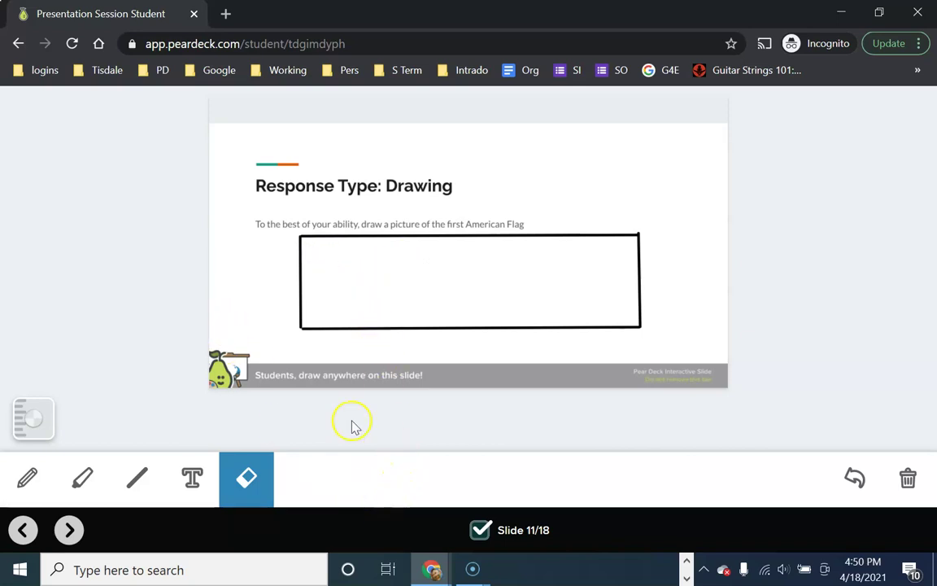
Add a pink 'American Flag - 1776' text label above the rectangle, then clear the slide's drawing
click(196, 480)
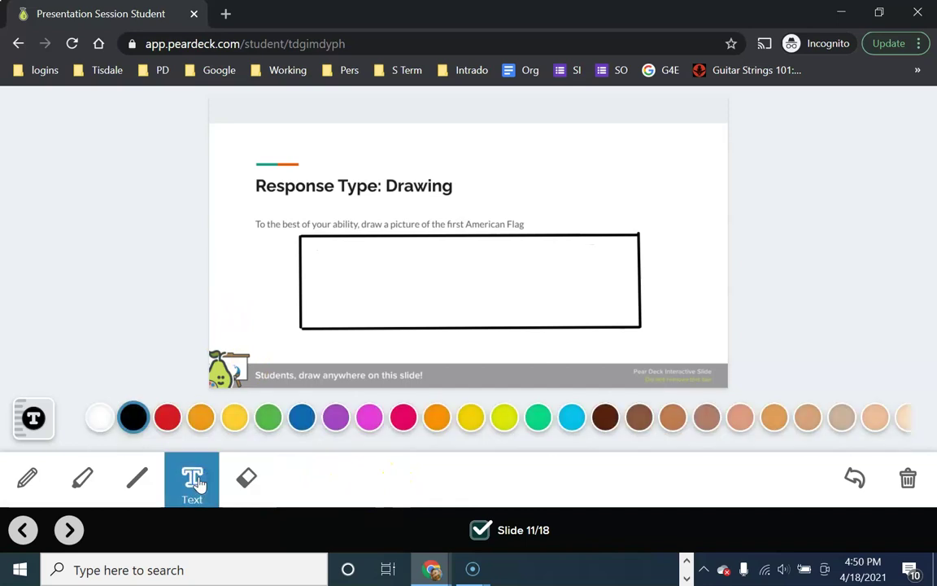
click(399, 427)
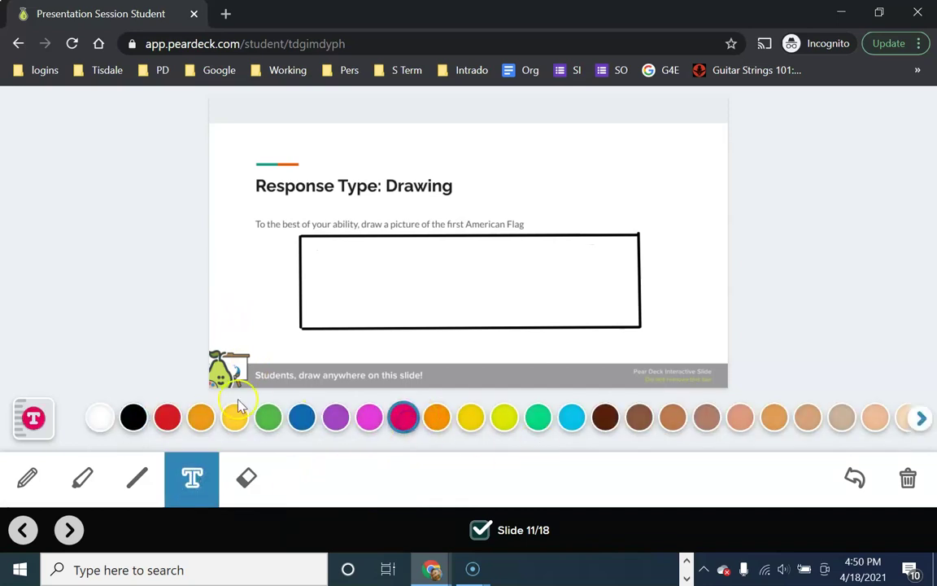
click(493, 199)
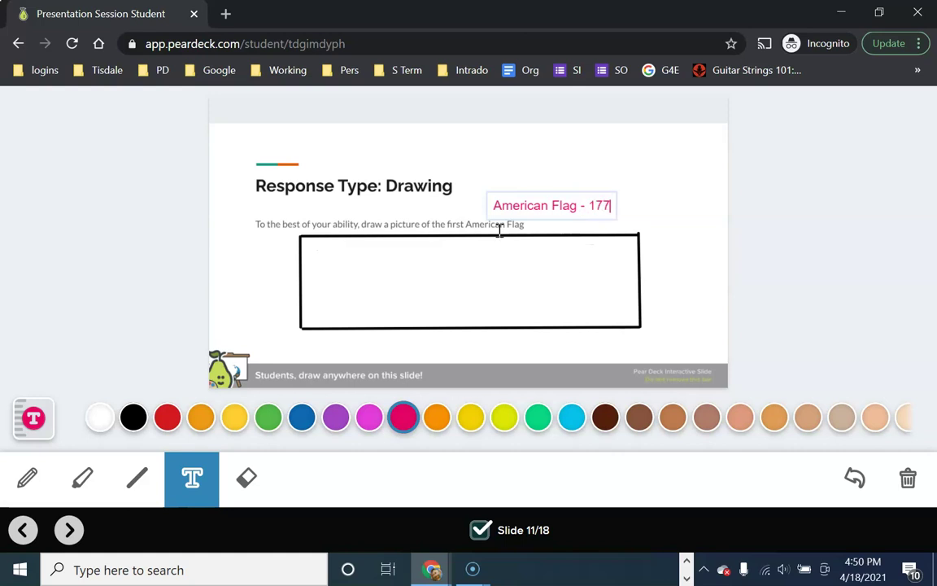
click(865, 271)
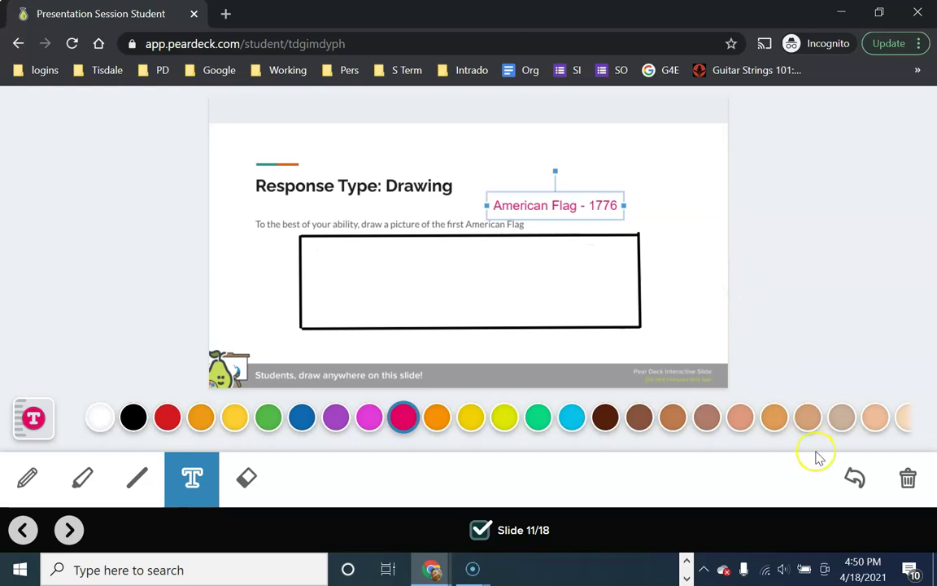
click(909, 481)
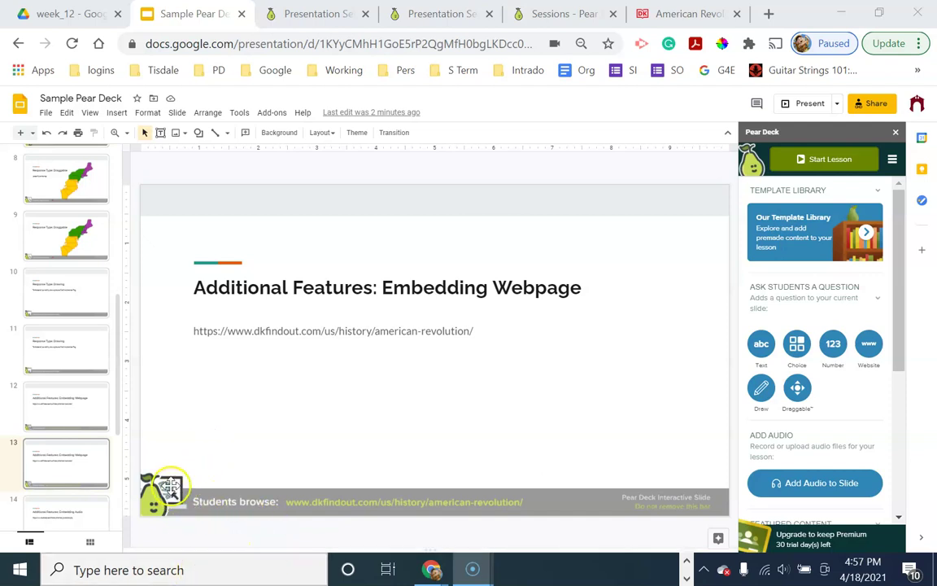
click(71, 483)
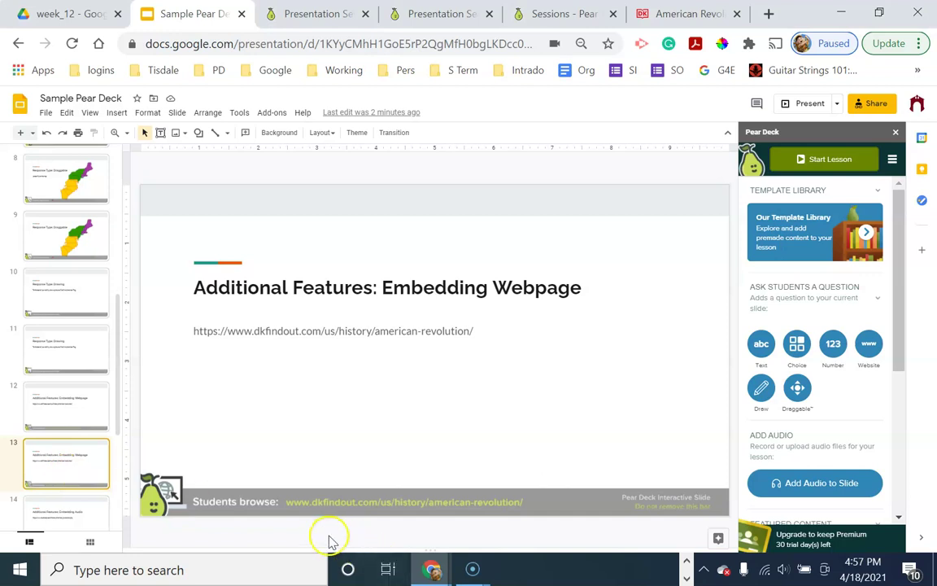
click(869, 345)
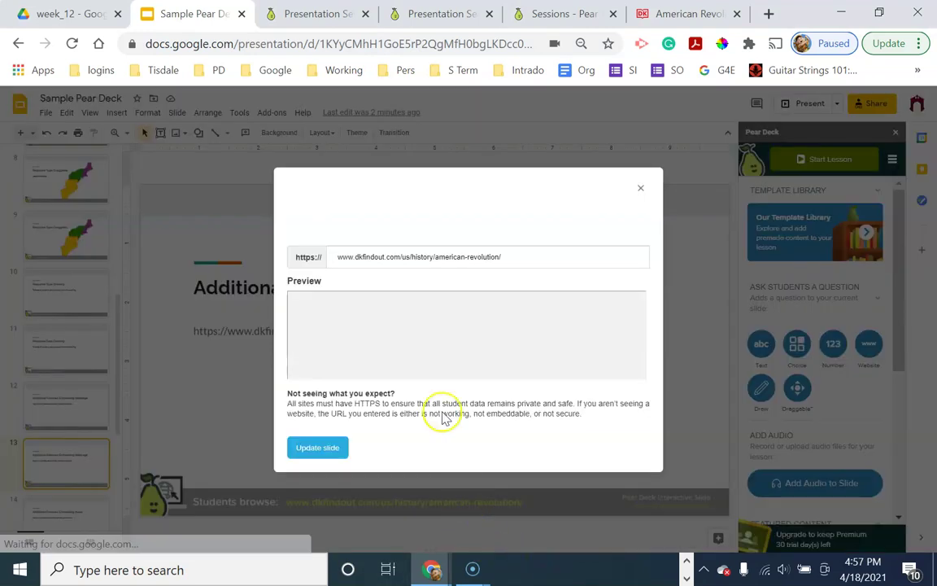
drag(506, 257, 234, 245)
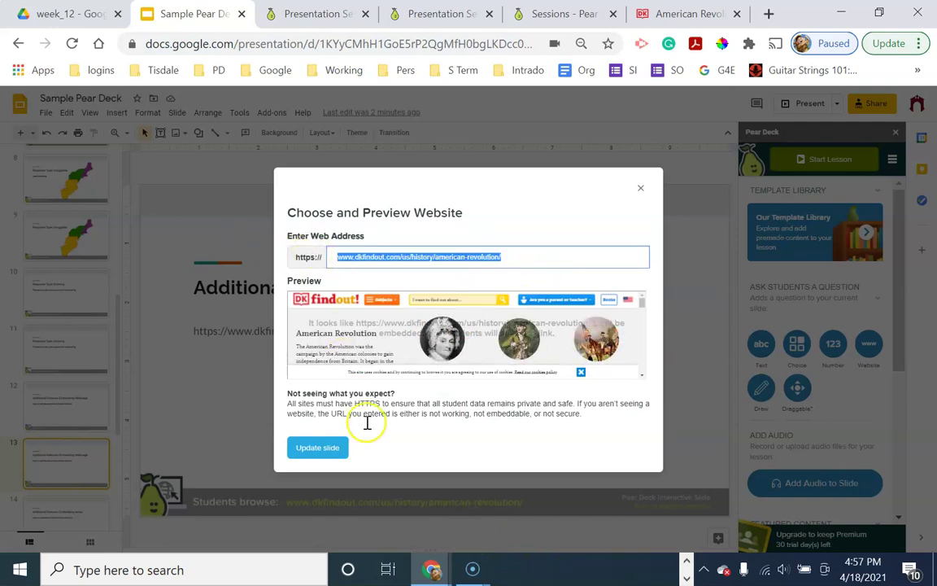
click(327, 448)
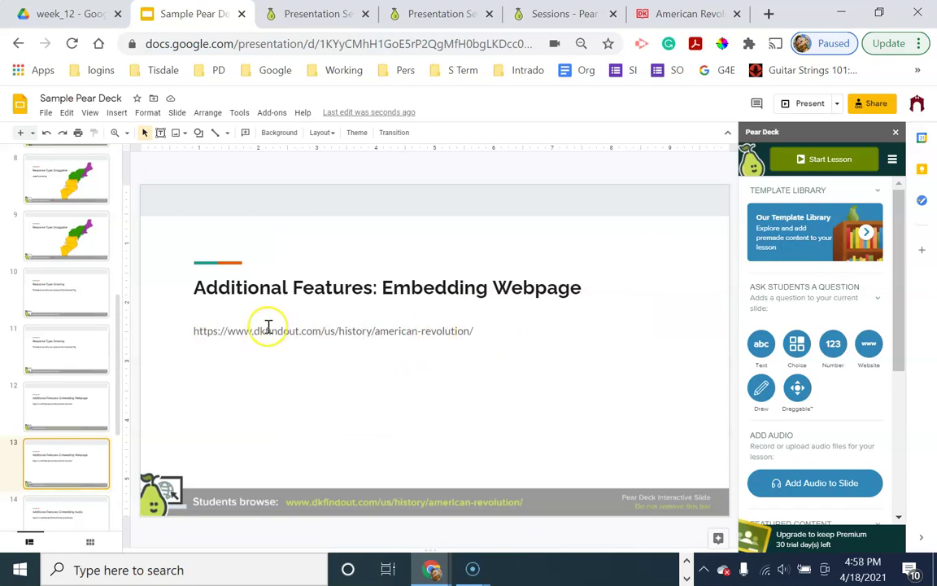
In the student window, browse the DK findout page and open the American victory at Saratoga article
key(alt+Tab)
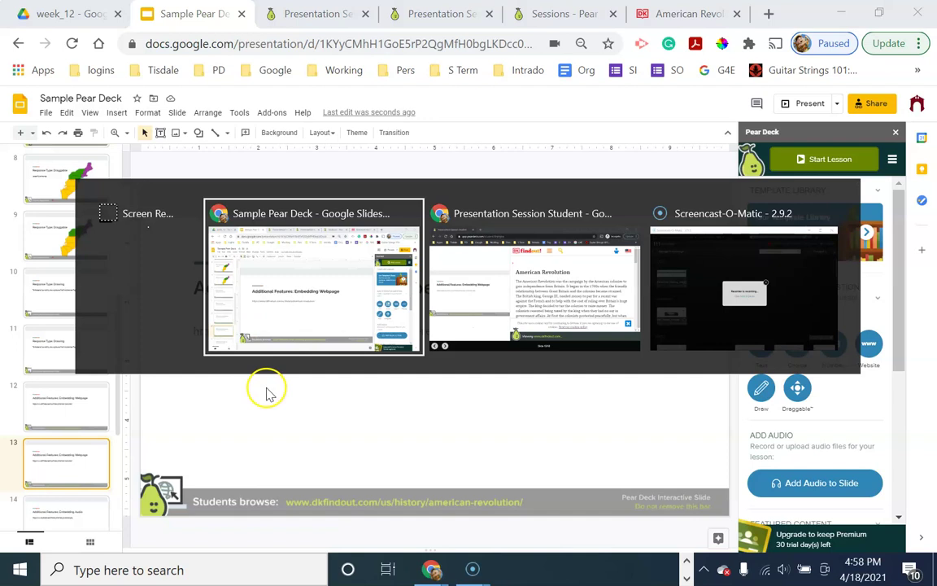
key(alt+Tab)
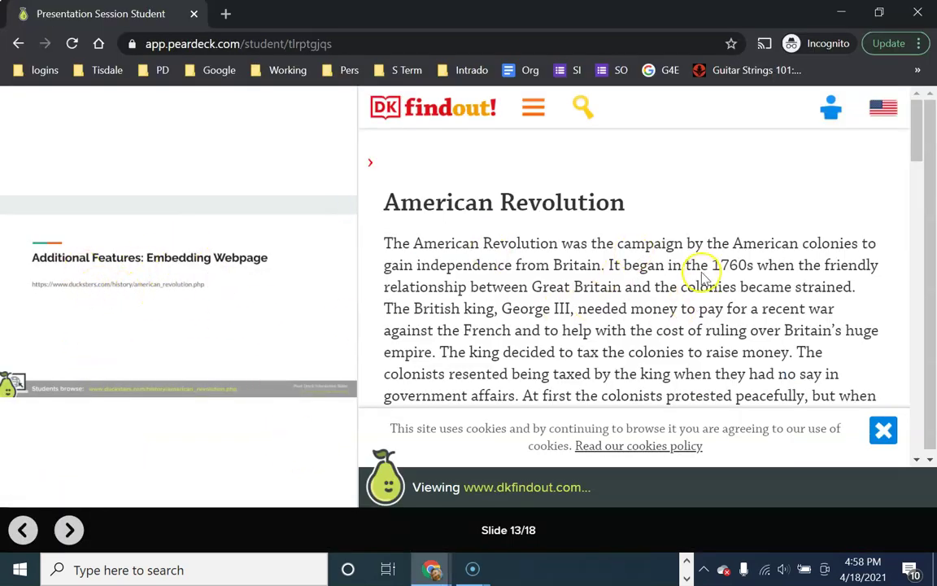
scroll(703, 285, down, 12)
scroll(719, 315, down, 8)
scroll(724, 317, up, 7)
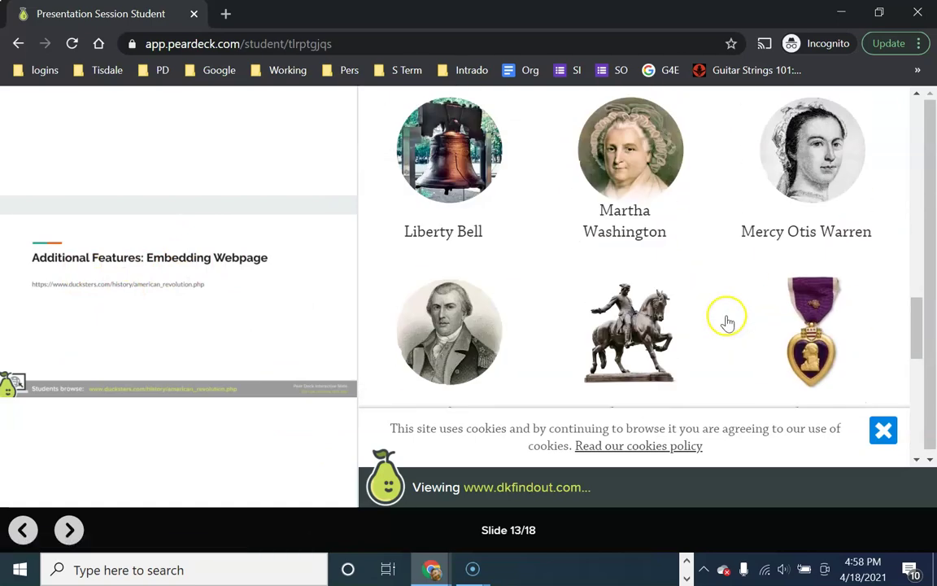
scroll(726, 321, up, 10)
scroll(731, 319, down, 4)
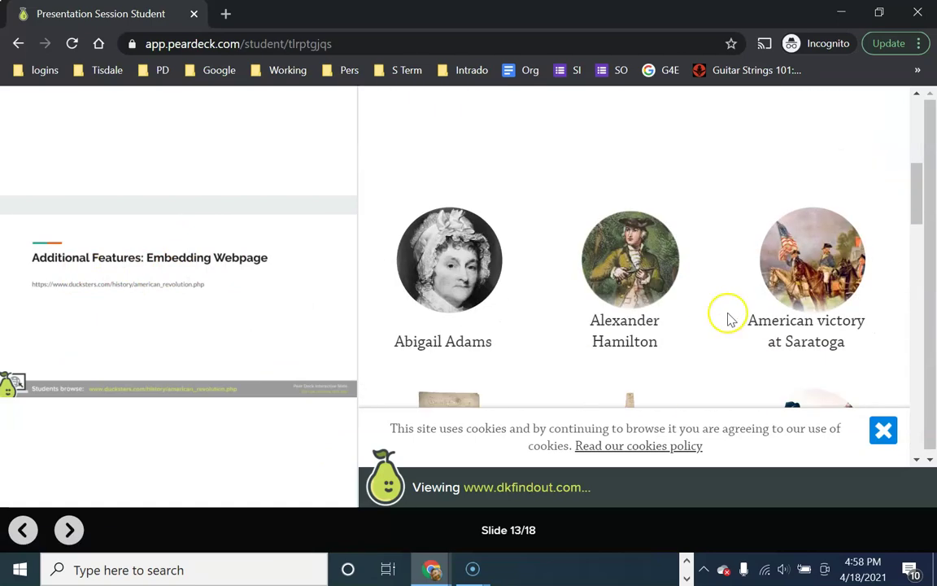
click(811, 286)
Dismiss the page's cookie notice and return to Google Slides
scroll(776, 309, down, 5)
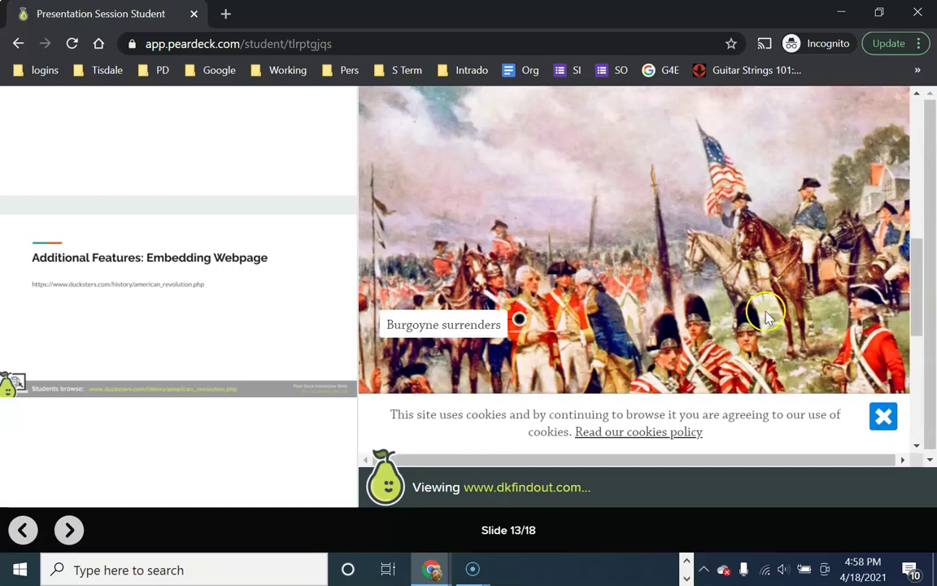
scroll(764, 318, down, 5)
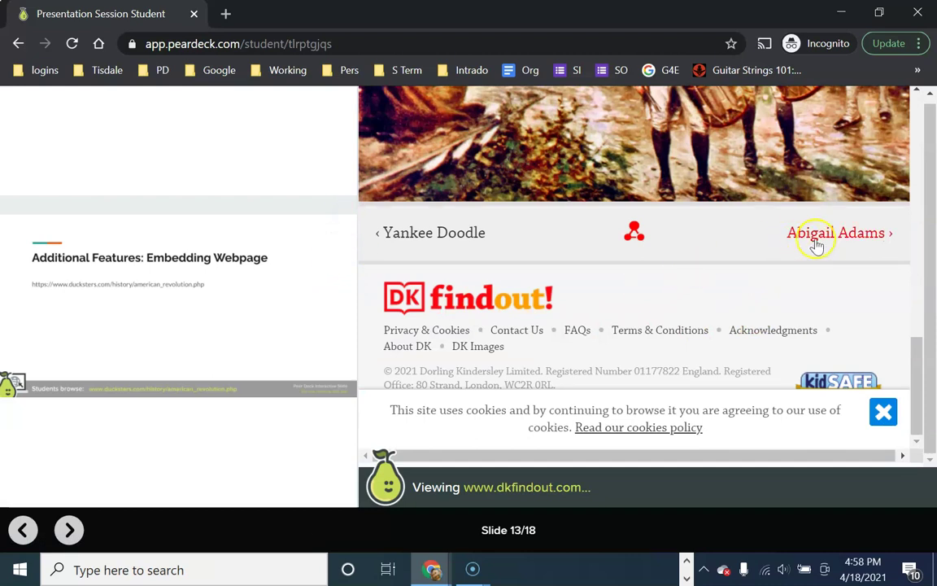
scroll(456, 281, up, 10)
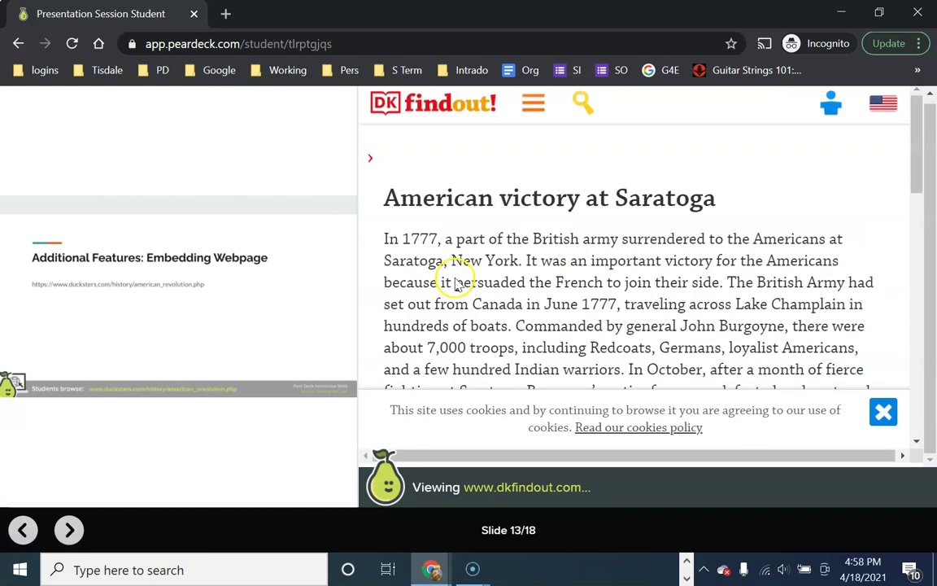
click(880, 409)
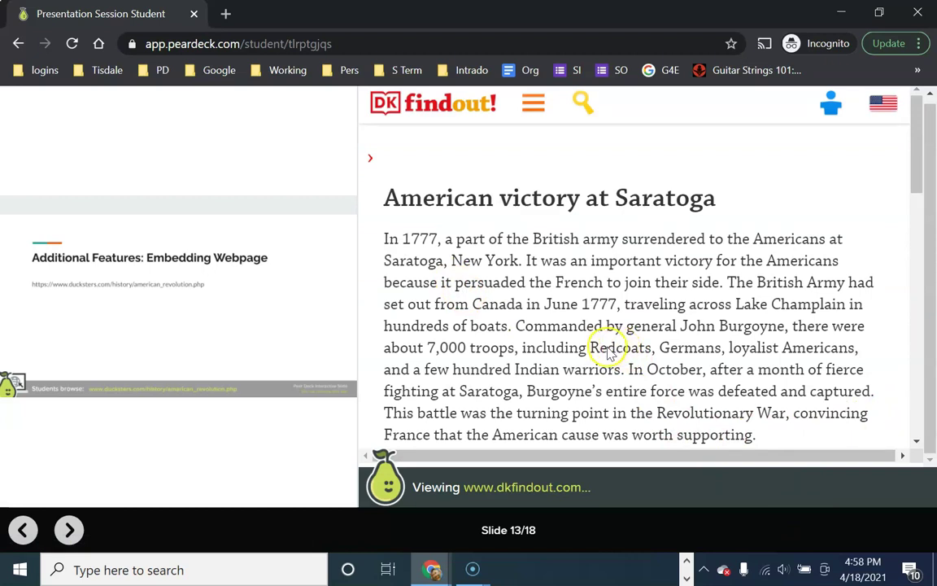
key(alt+Tab)
key(alt+Tab)
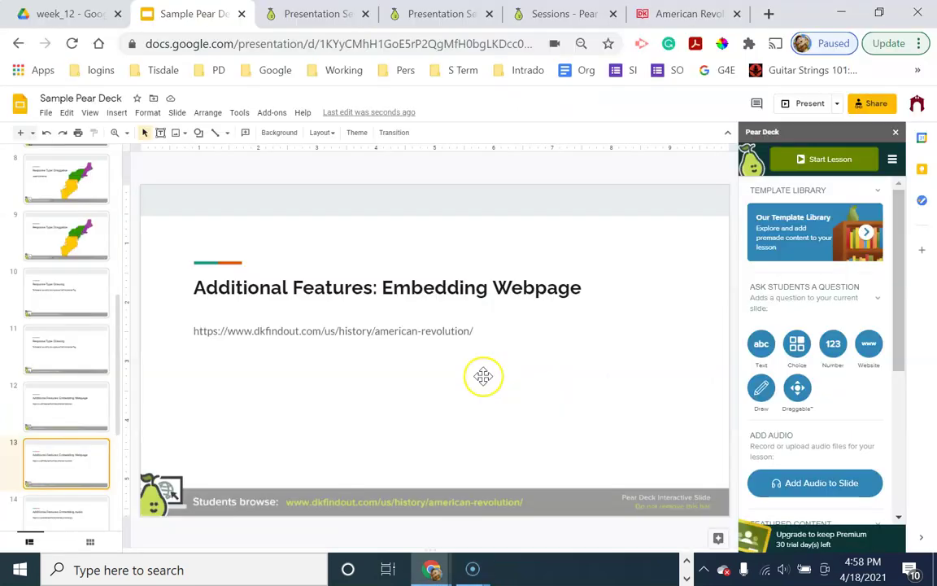
Go to slide 14, 'Additional Features: Embedding Audio'
click(78, 514)
scroll(77, 513, down, 2)
click(72, 476)
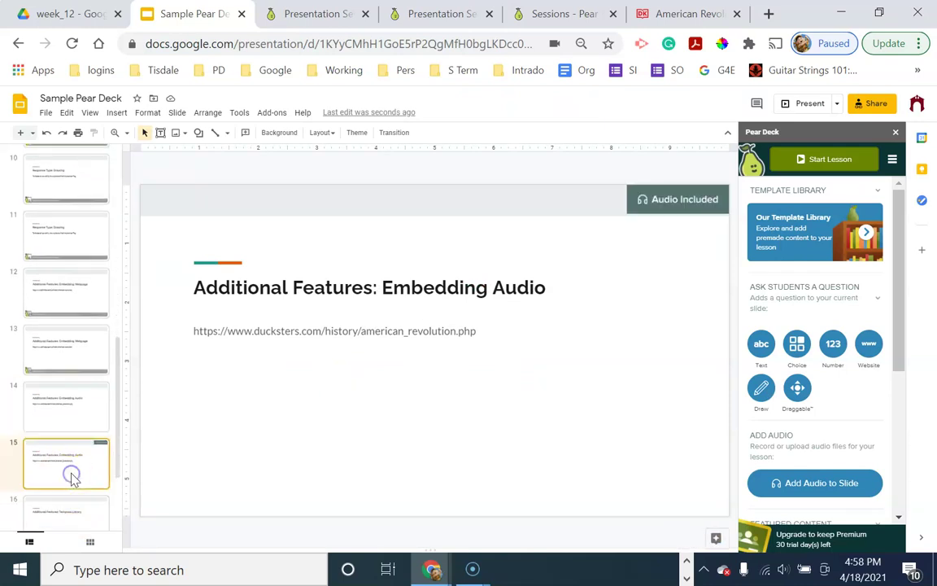
click(90, 416)
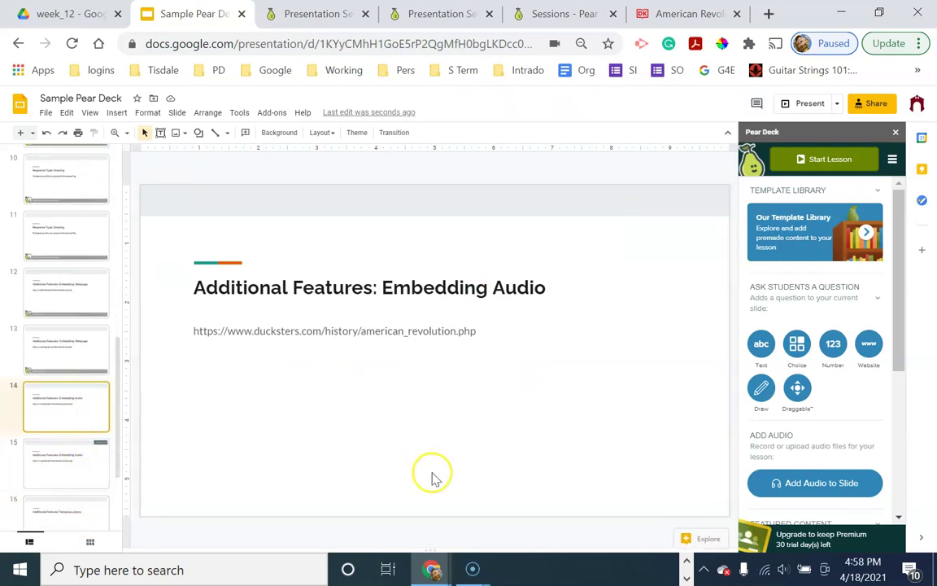
Record a four-second voice clip, save it, and attach it to the slide
click(793, 488)
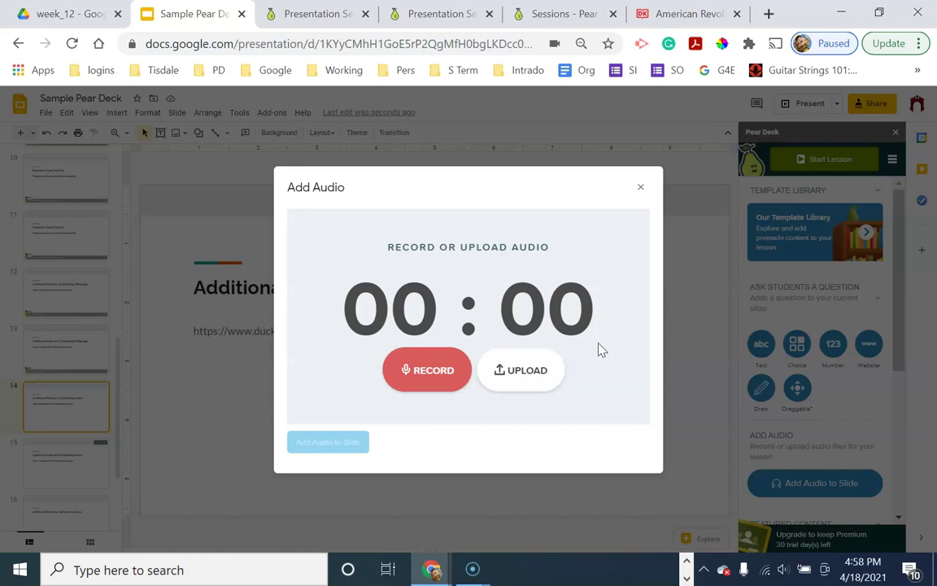
click(293, 278)
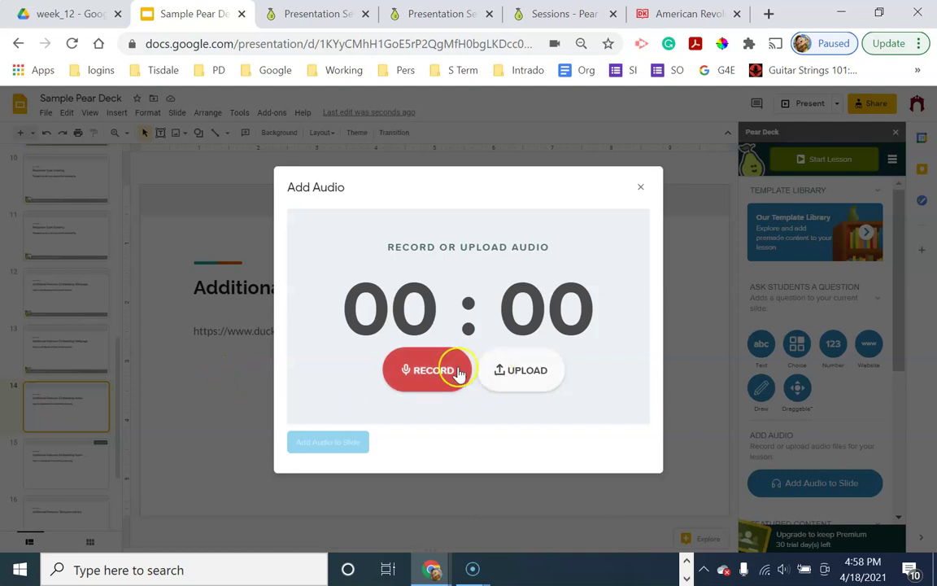
click(429, 371)
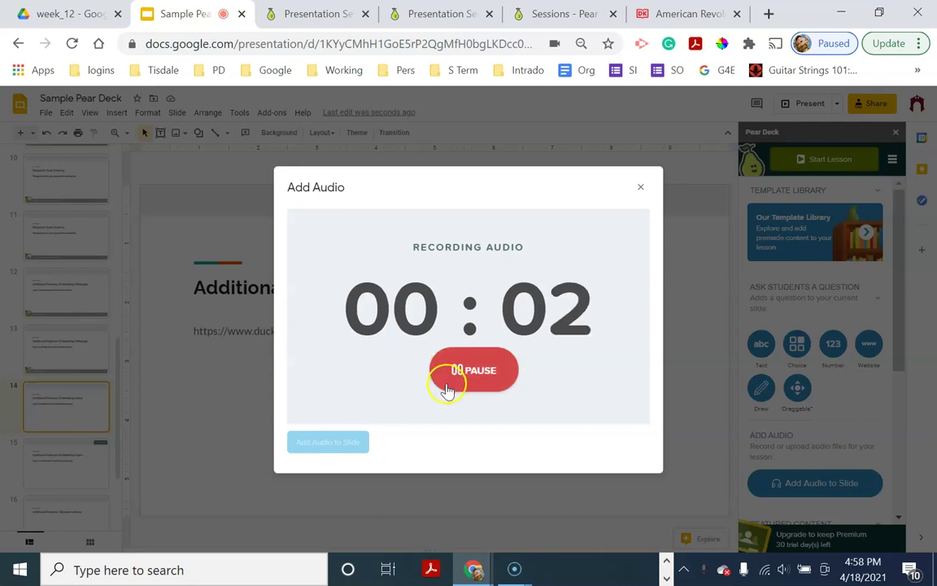
click(449, 382)
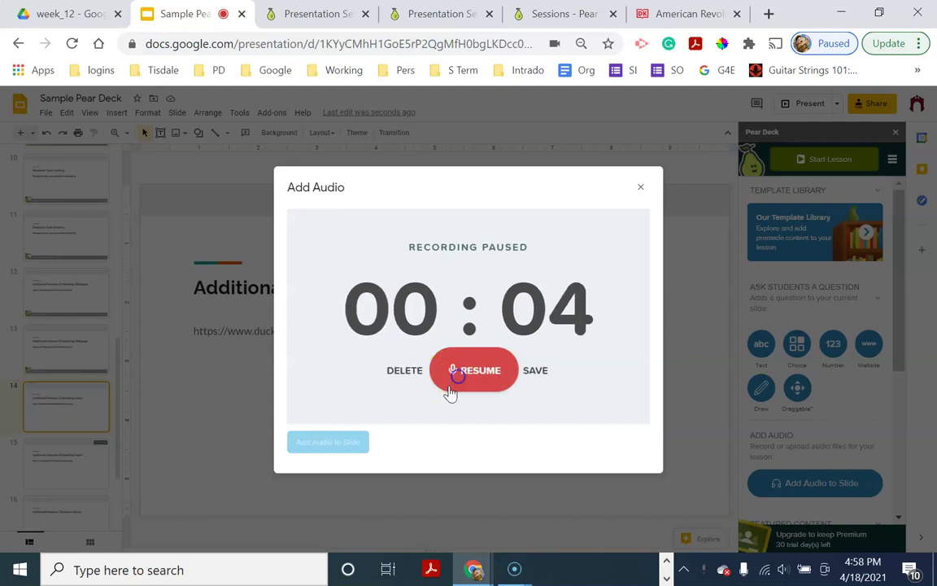
click(538, 375)
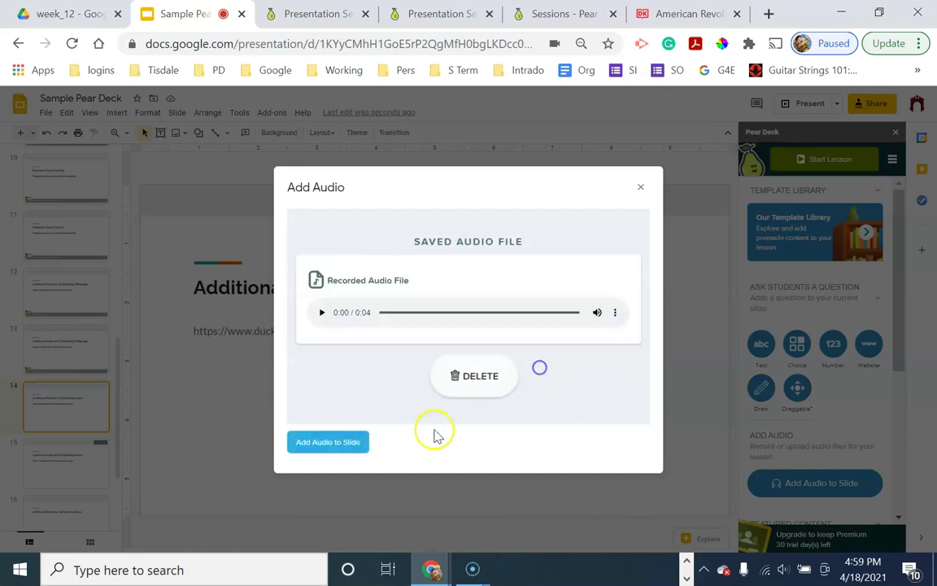
click(362, 443)
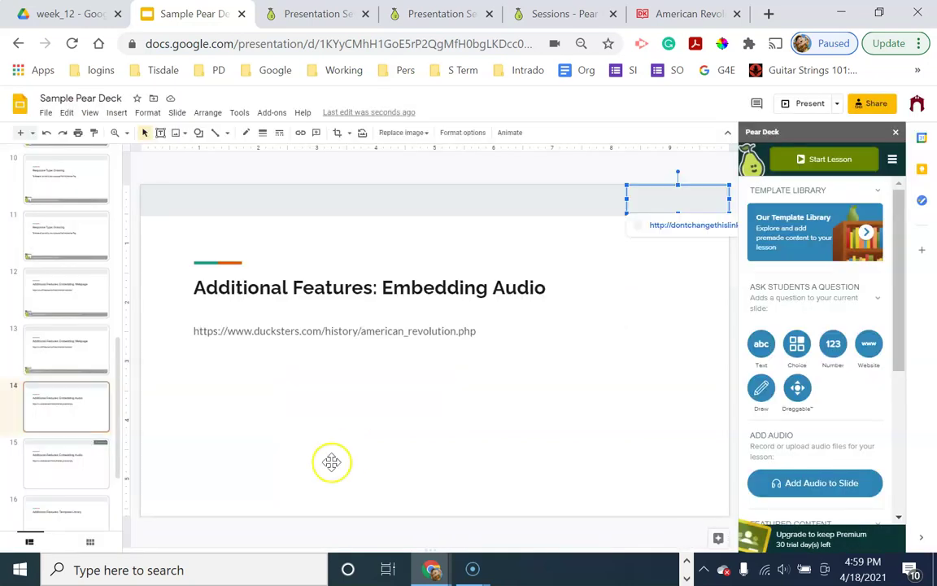
click(42, 463)
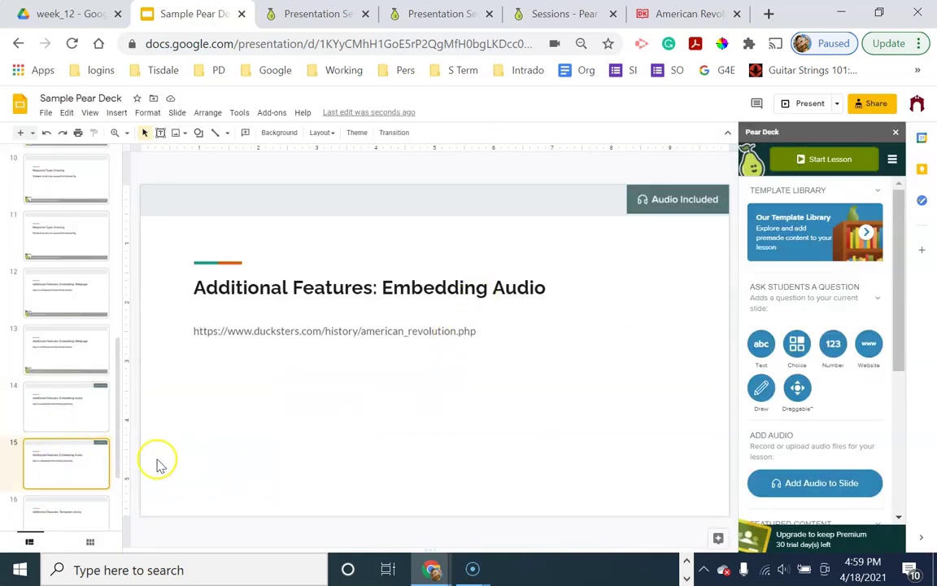
In the student view, move to slide 15, 'Additional Features: Embedding Audio'
key(alt+Tab)
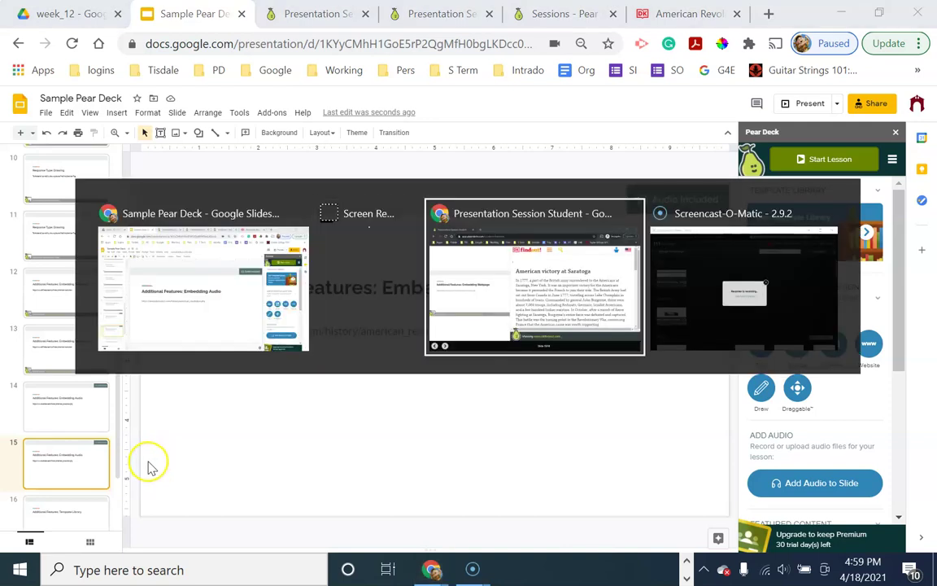
click(69, 529)
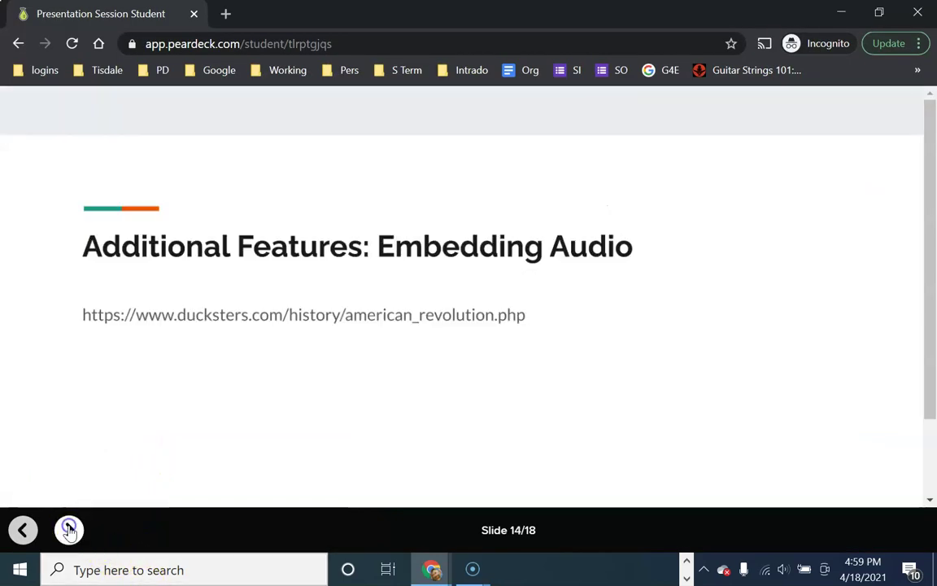
click(69, 529)
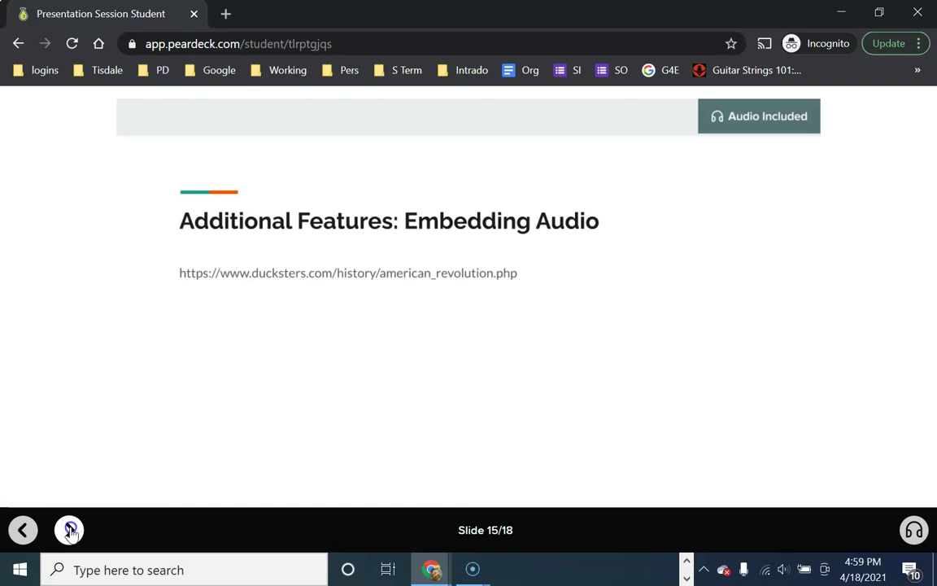
click(69, 529)
click(69, 529)
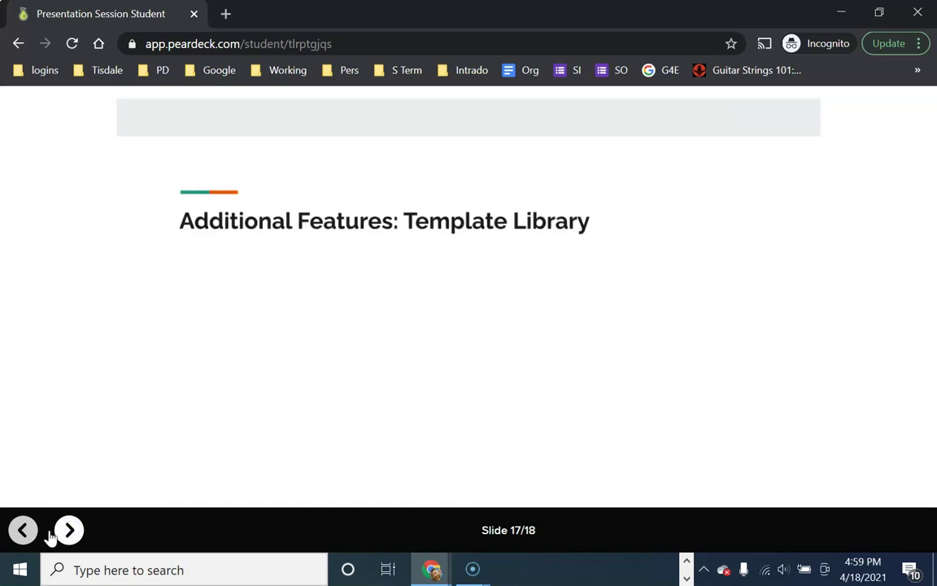
click(23, 529)
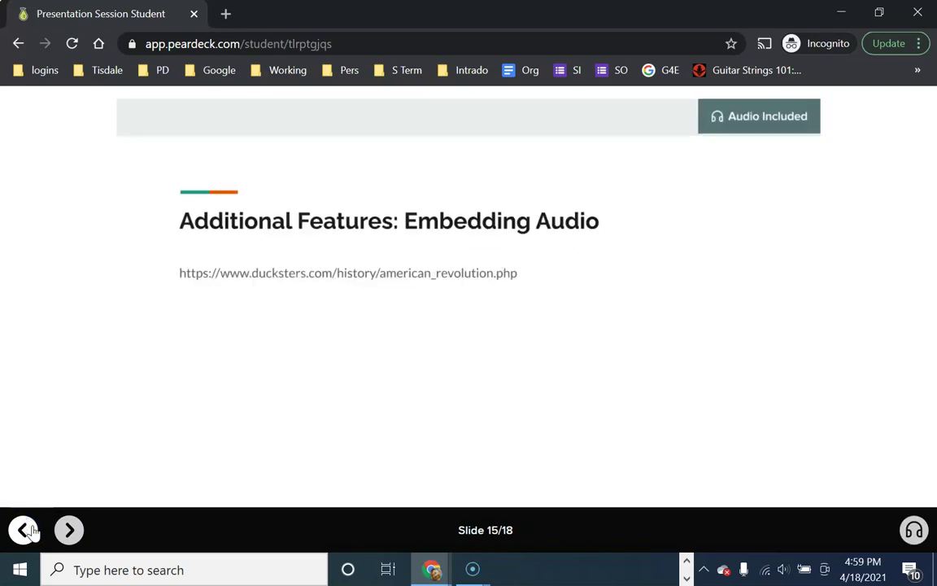
Open the slide's audio player, play and rewind the clip, mute and unmute it, then return to Slides
click(744, 129)
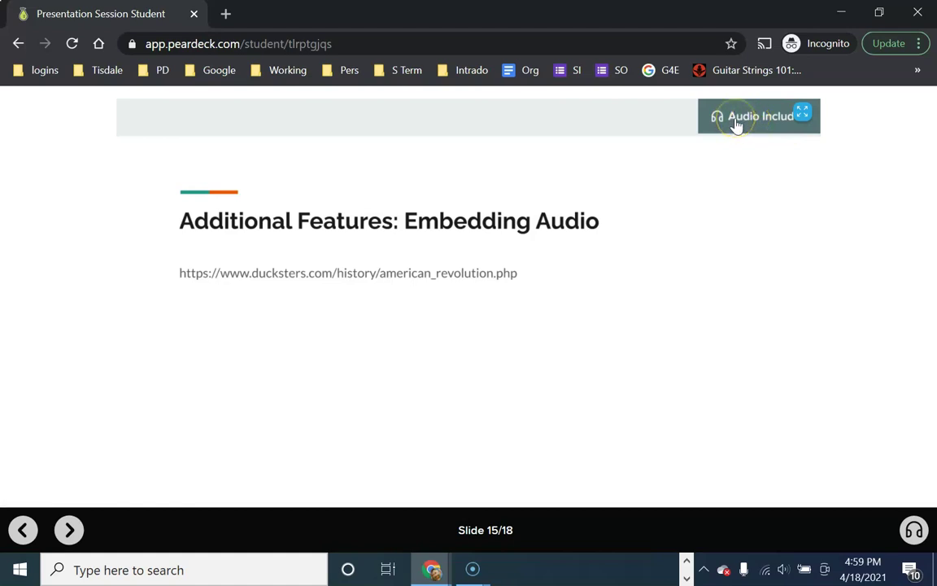
click(915, 532)
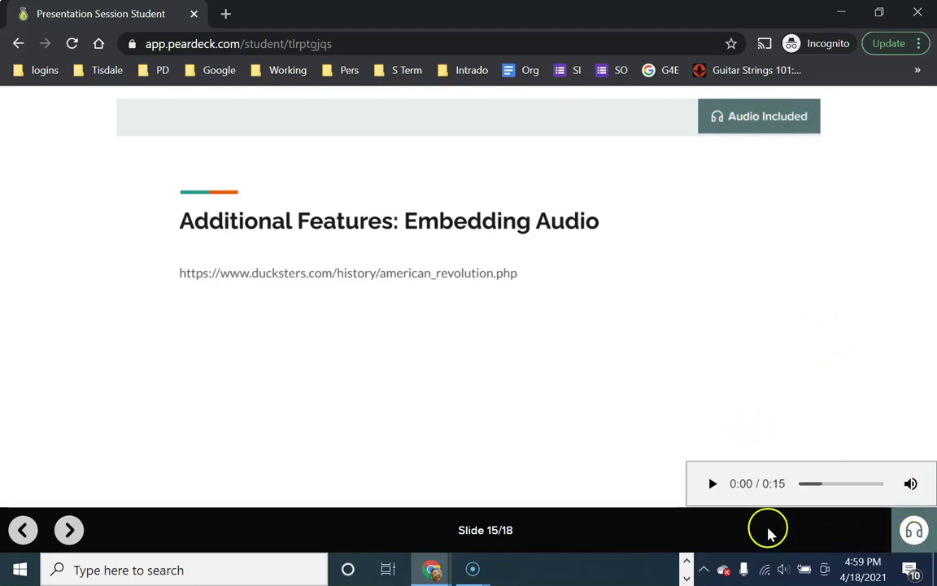
click(711, 484)
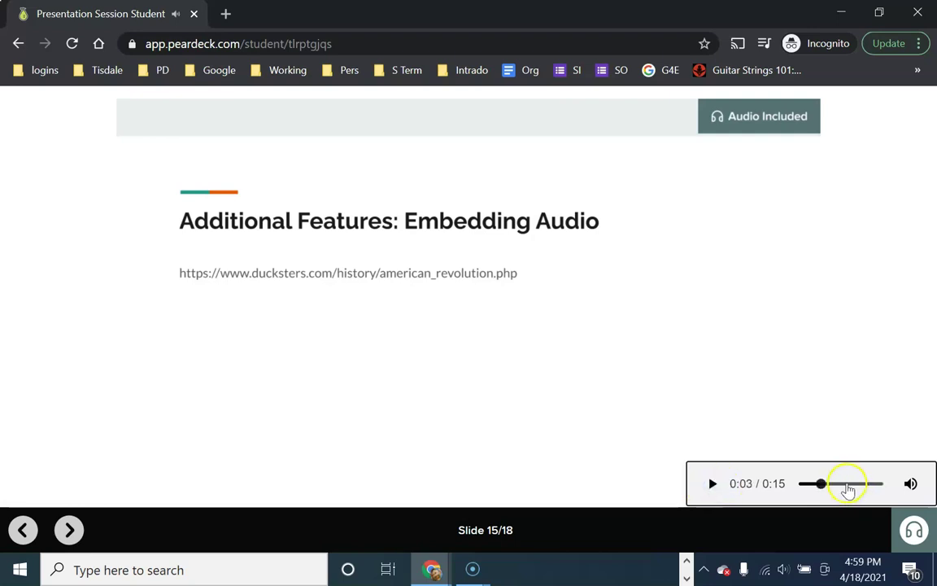
drag(873, 486, 797, 490)
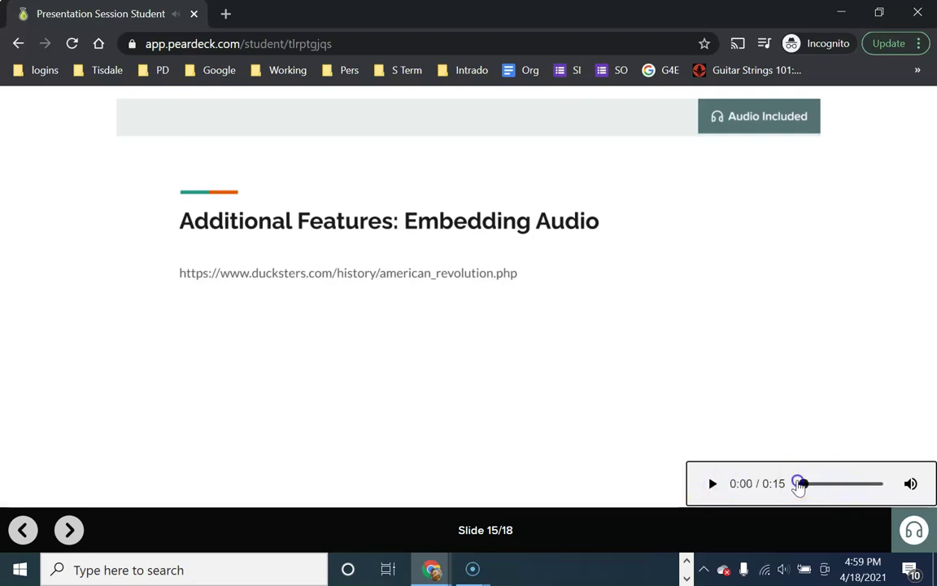
click(911, 484)
click(910, 484)
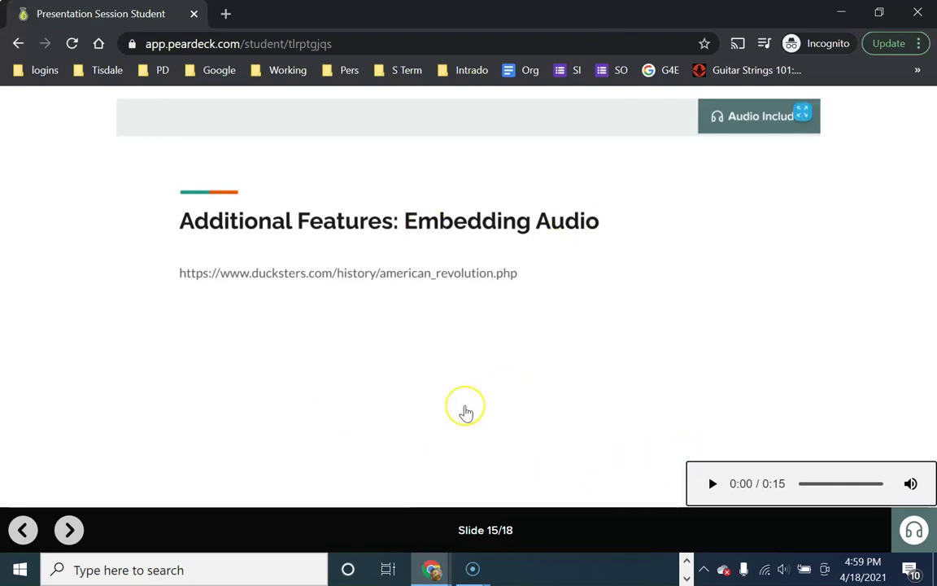
key(alt+Tab)
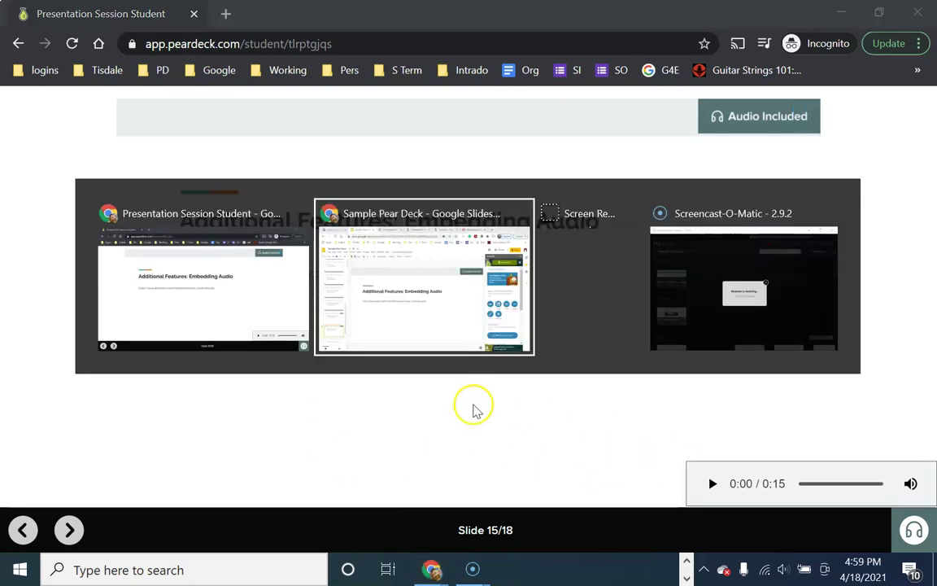
Move through the slide list to slide 17, 'Additional Features: Template Library'
click(71, 514)
scroll(90, 511, down, 1)
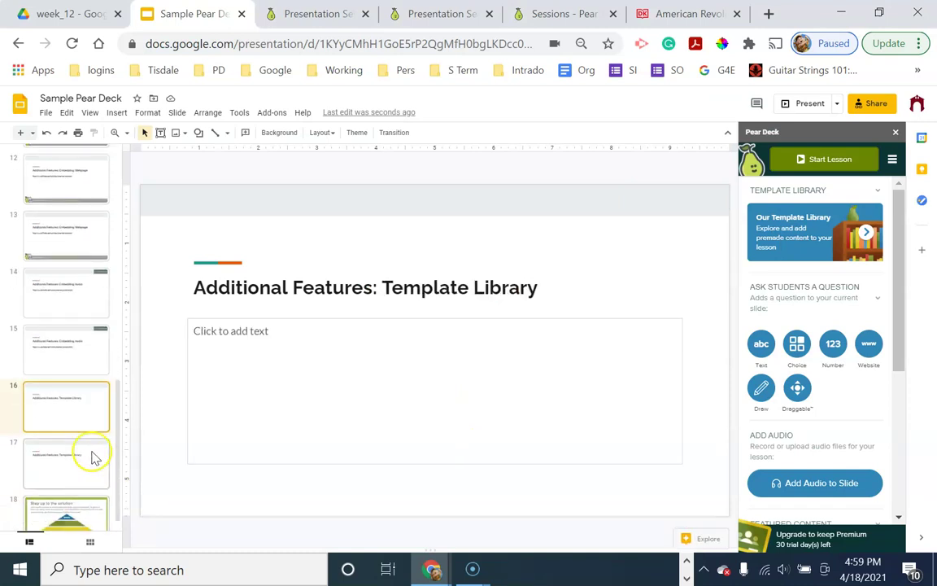
click(76, 362)
click(80, 398)
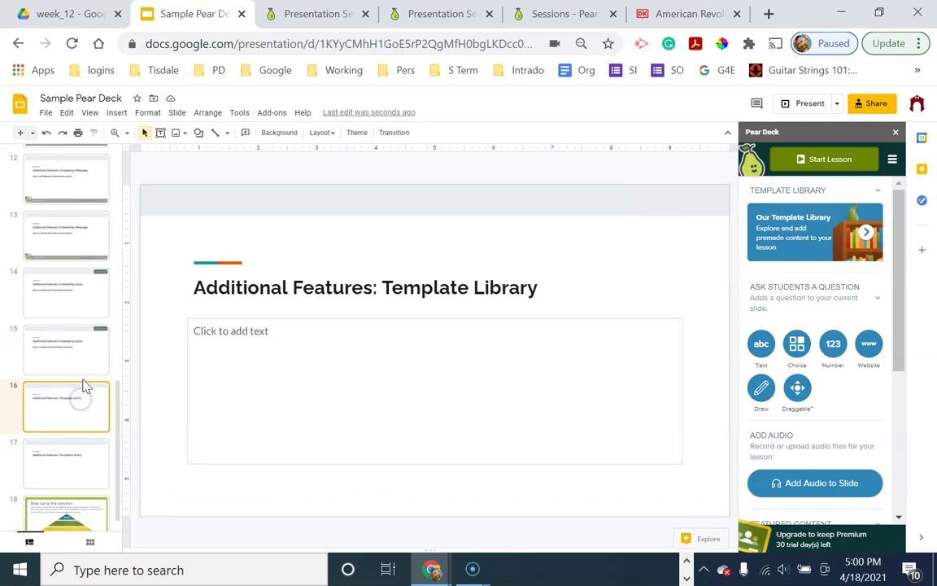
click(80, 337)
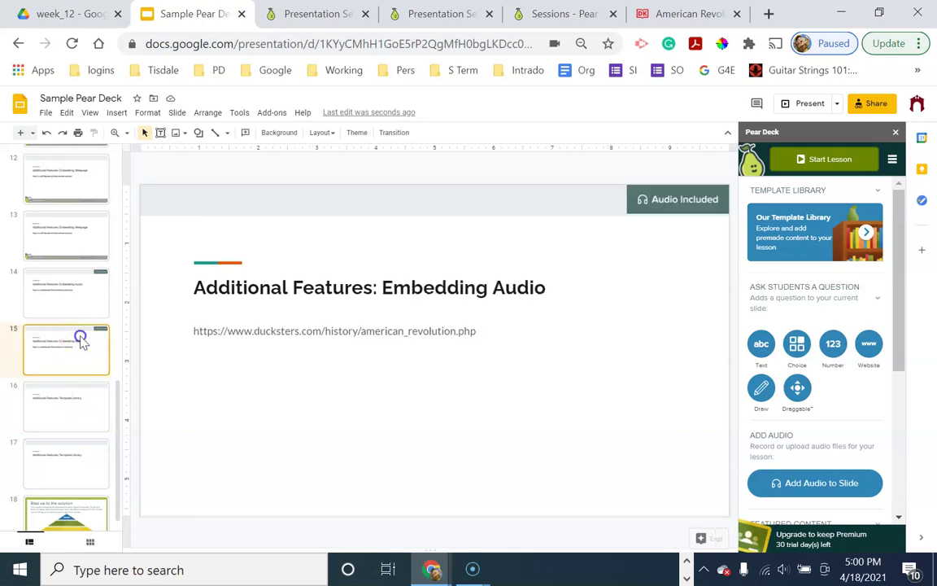
click(82, 460)
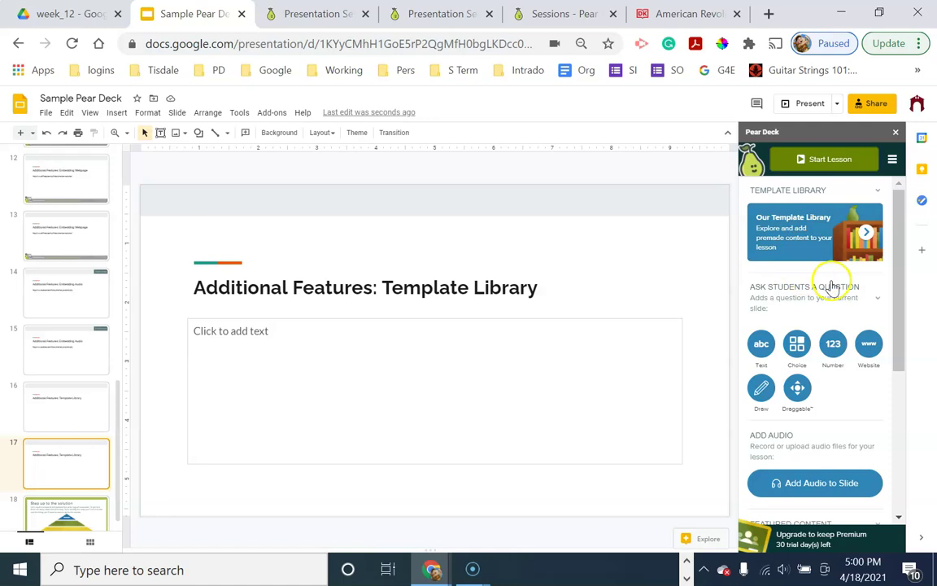
Open Pear Deck's Template Library and browse the Beginning of Lesson templates
click(873, 237)
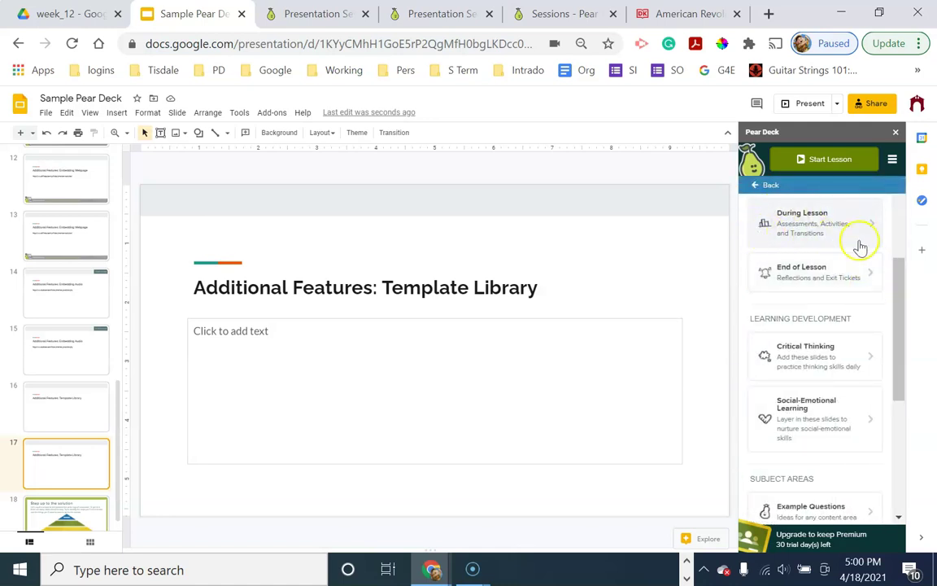
drag(904, 294, 901, 227)
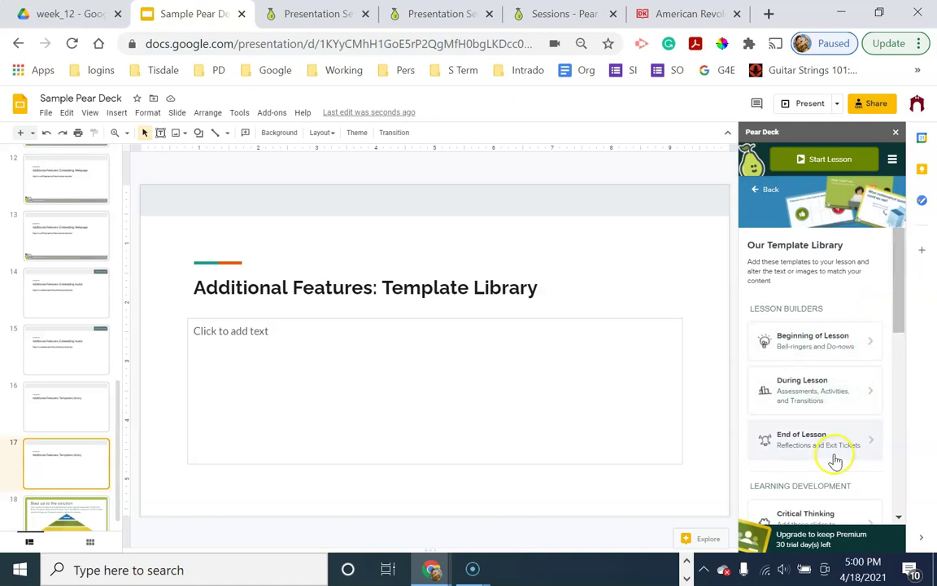
click(878, 348)
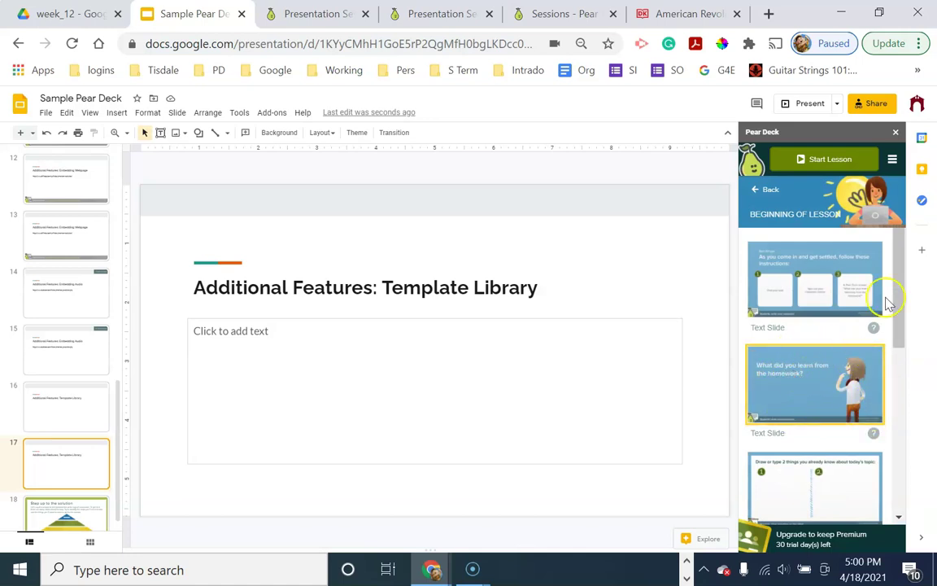
drag(900, 294, 893, 345)
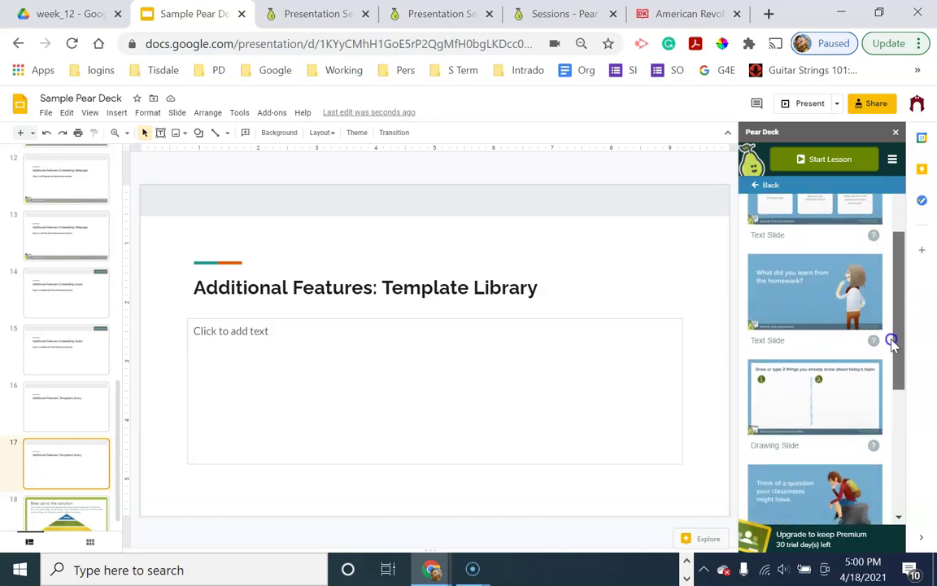